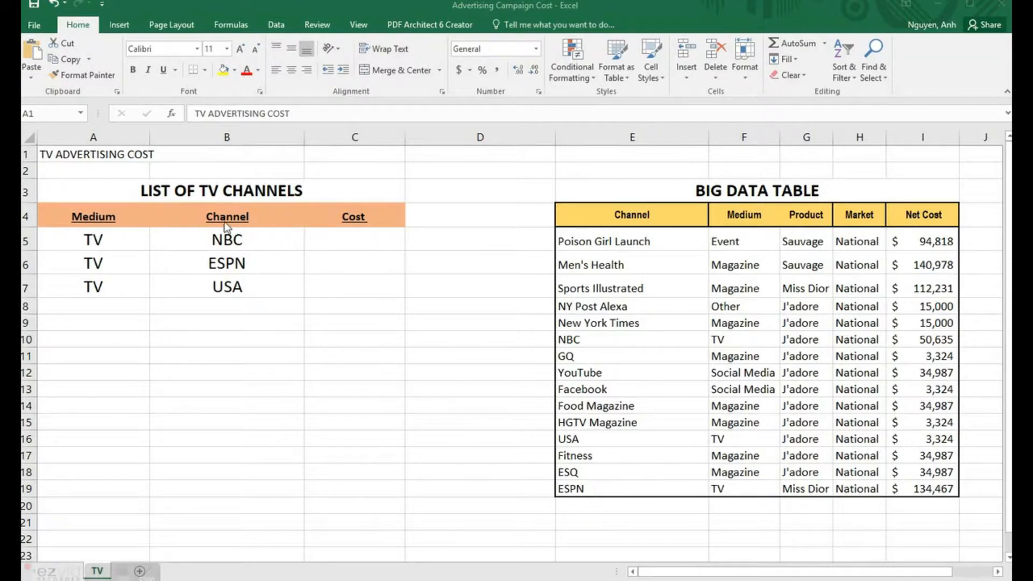
Step: Highlight the TV channel list and the Big Data Table, including the NBC row and Net Cost column
{"action": "left_click", "coordinate": [170, 193]}
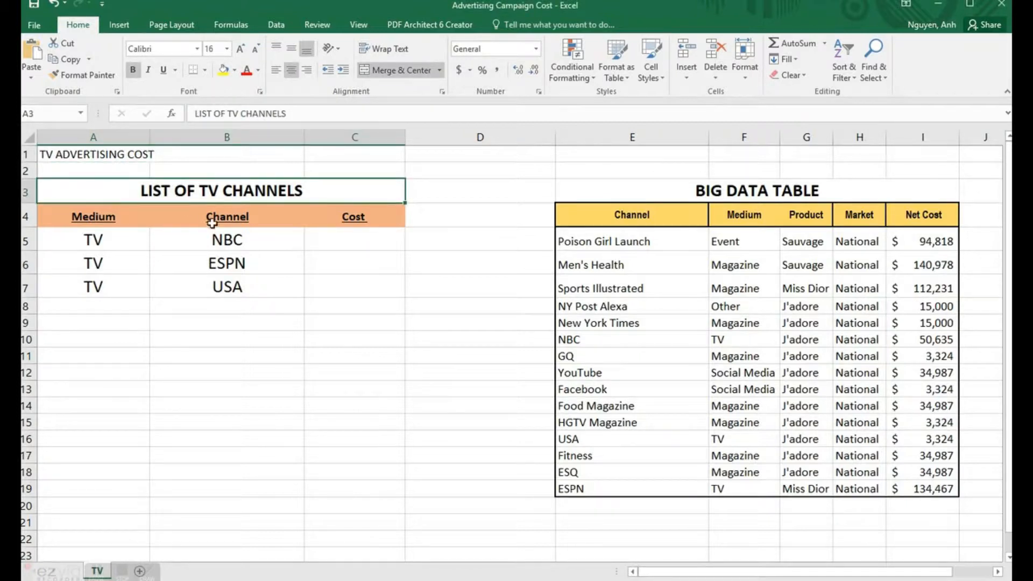
{"action": "left_click_drag", "start_coordinate": [219, 222], "coordinate": [223, 285]}
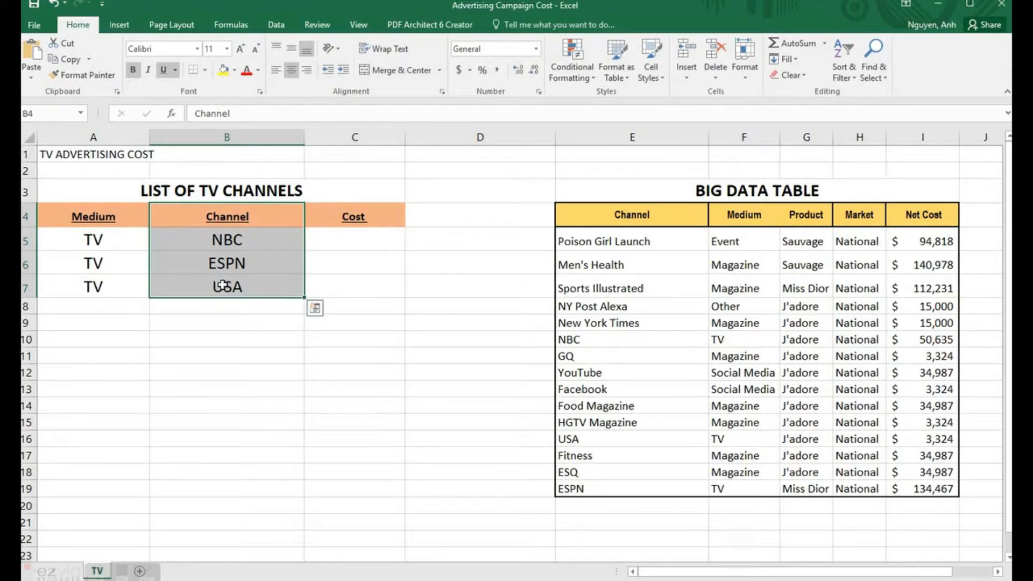
{"action": "left_click", "coordinate": [337, 222]}
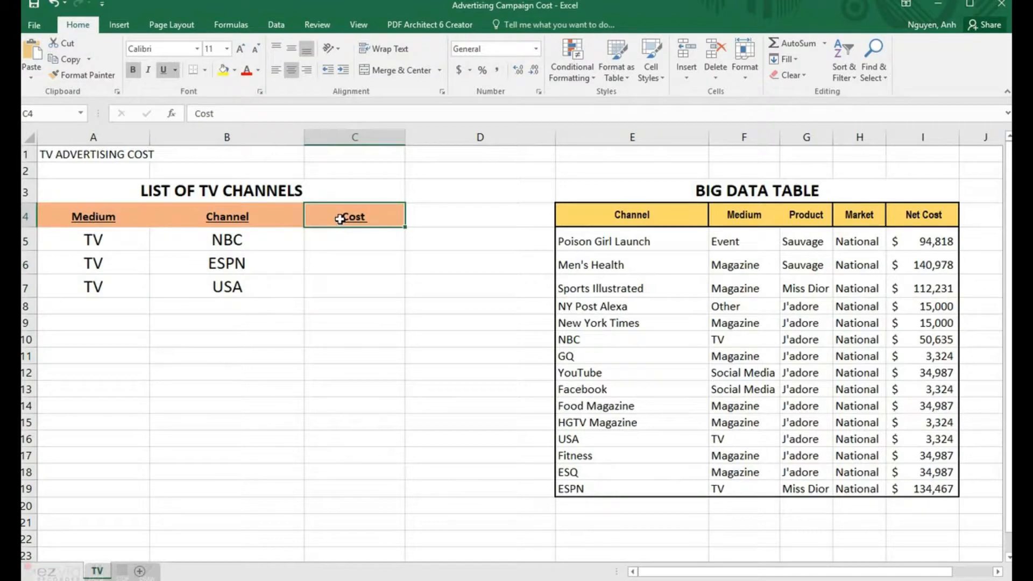
{"action": "left_click_drag", "start_coordinate": [340, 218], "coordinate": [332, 286]}
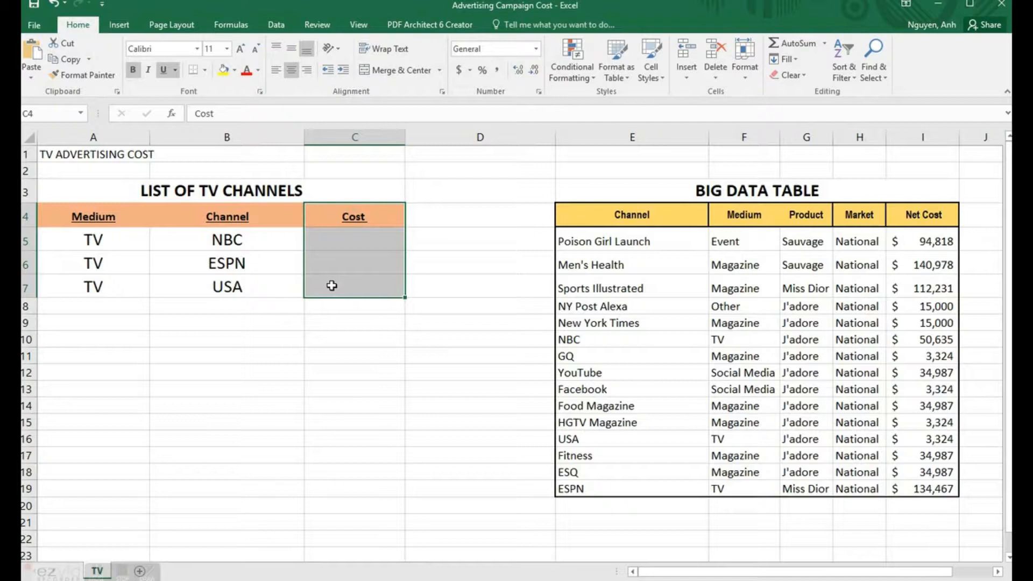
{"action": "left_click", "coordinate": [772, 201]}
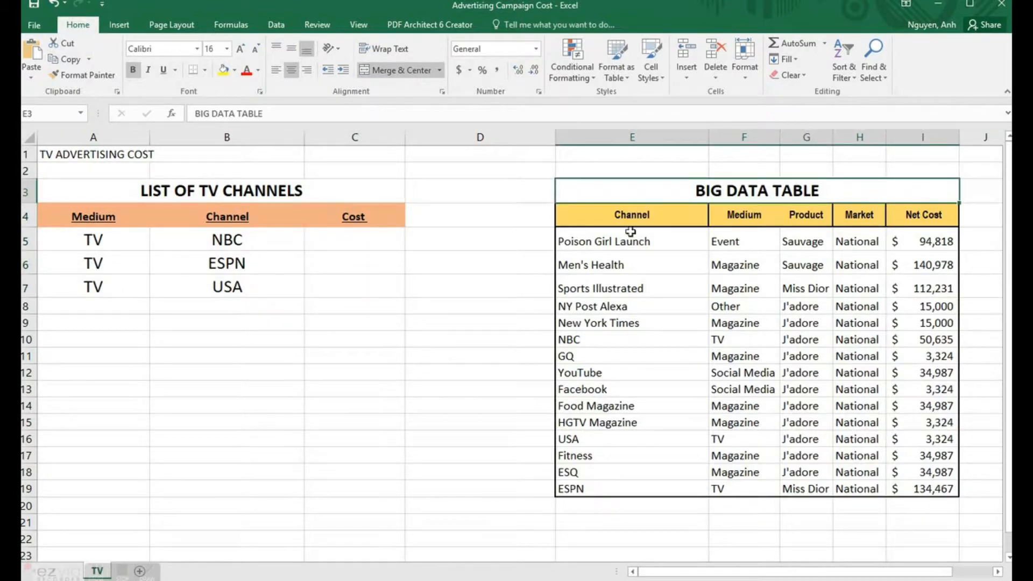
{"action": "left_click_drag", "start_coordinate": [604, 240], "coordinate": [922, 487]}
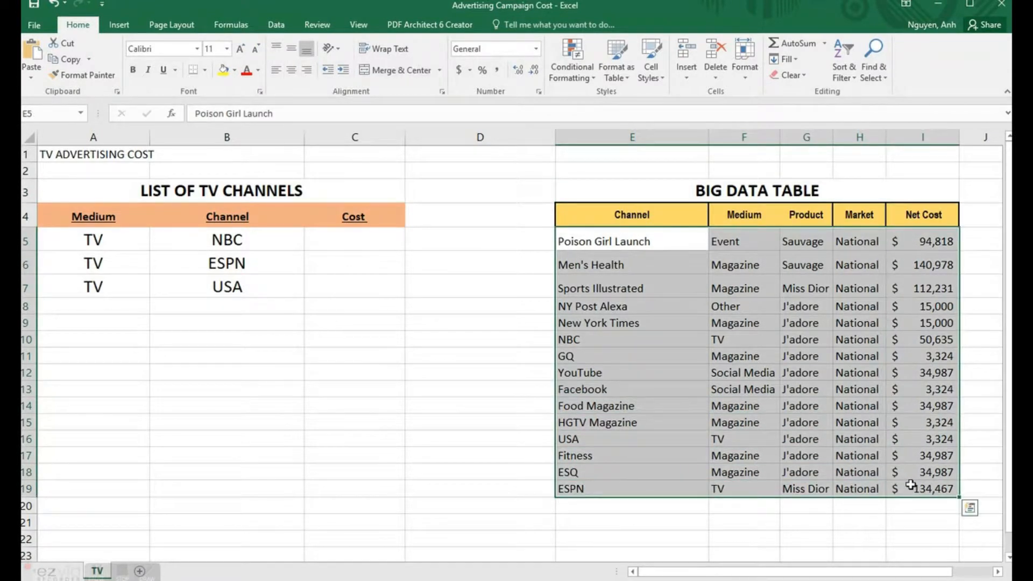
{"action": "left_click_drag", "start_coordinate": [637, 214], "coordinate": [635, 487]}
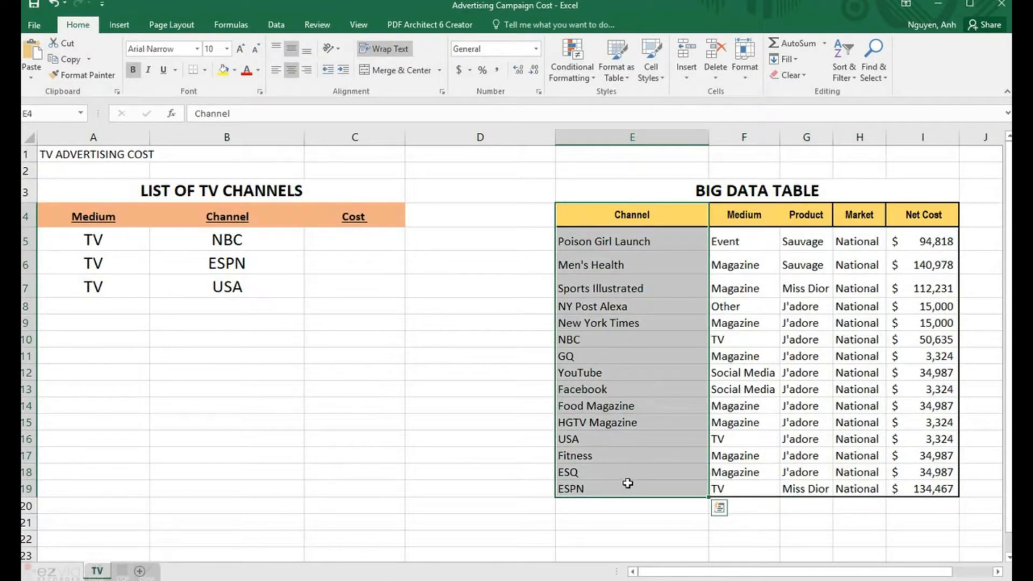
{"action": "left_click_drag", "start_coordinate": [618, 341], "coordinate": [898, 342]}
{"action": "left_click_drag", "start_coordinate": [917, 216], "coordinate": [918, 486]}
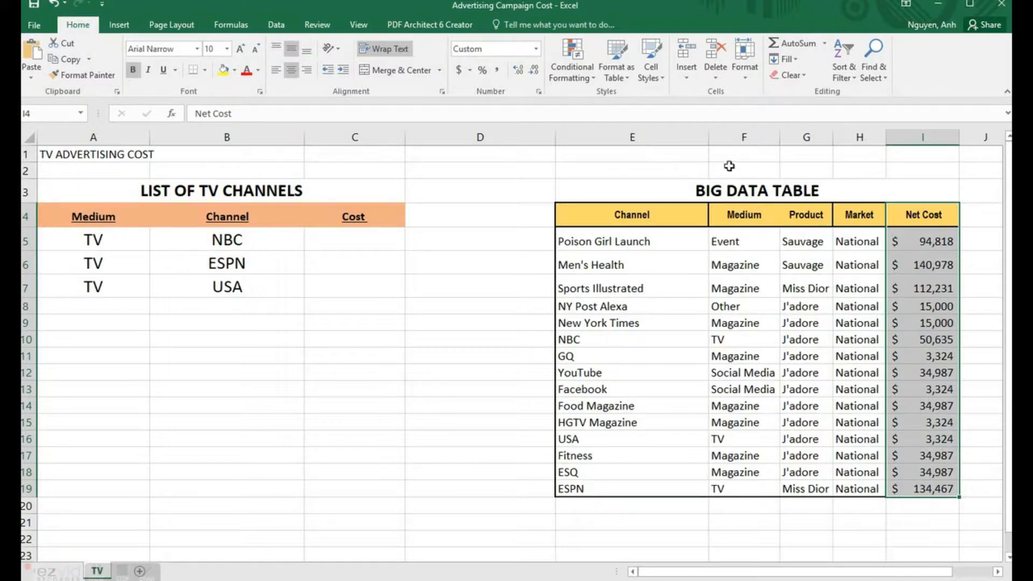
Step: Enter 5 in cell I2 above the Net Cost column
{"action": "left_click", "coordinate": [929, 170]}
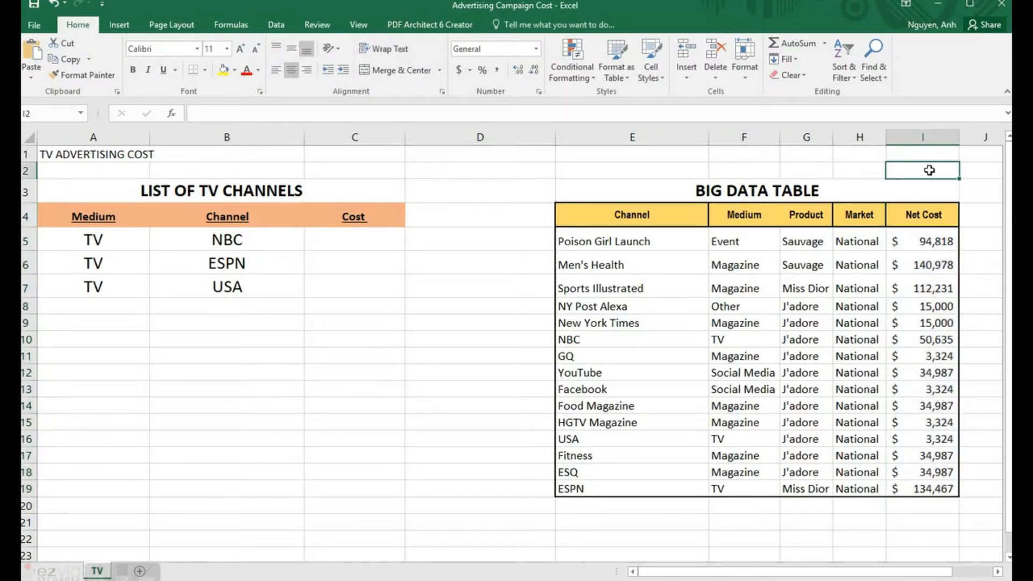
{"action": "type", "text": "5"}
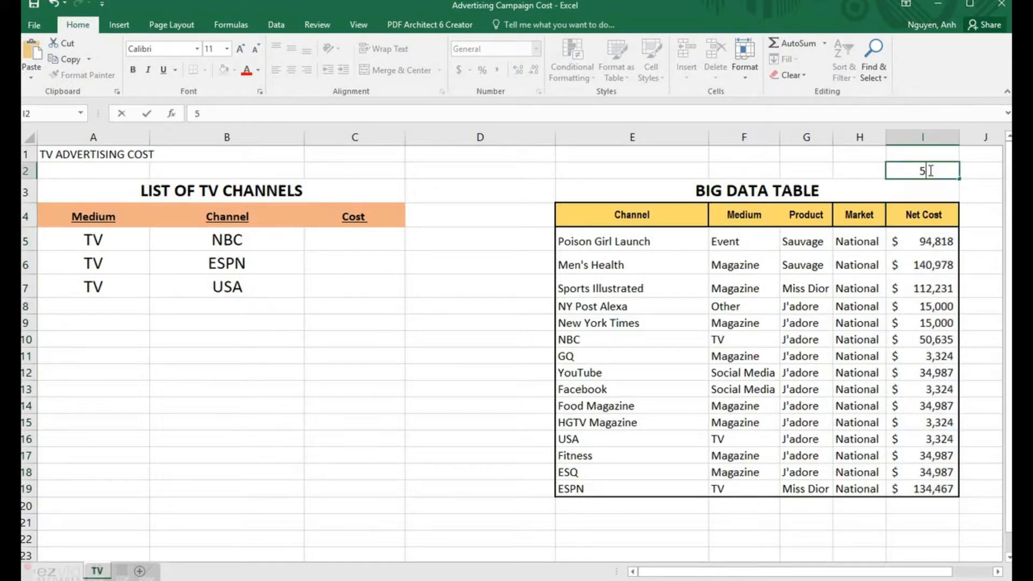
{"action": "key", "text": "Return"}
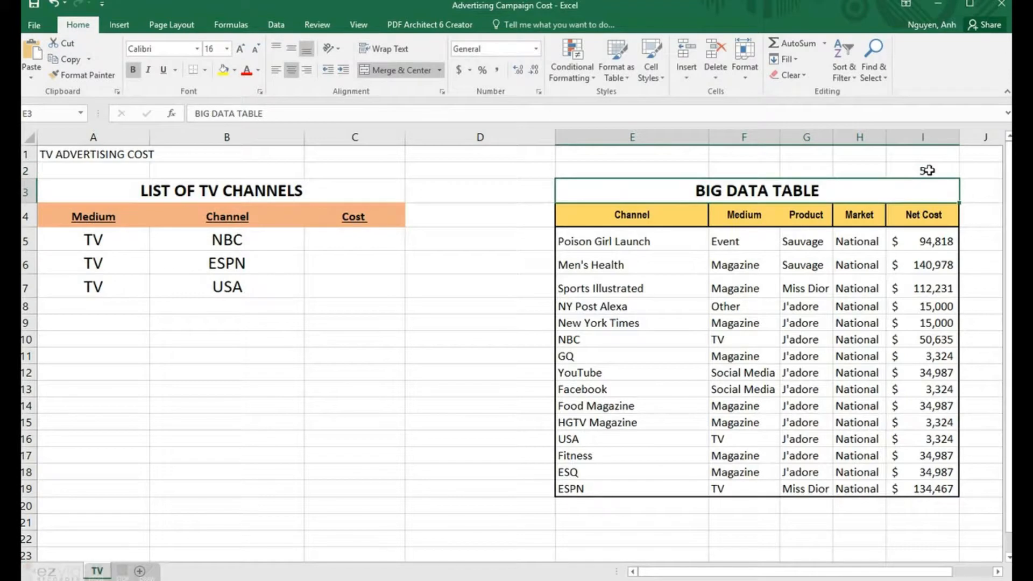
Step: Start a VLOOKUP in C5 with B5 (NBC) as the lookup value
{"action": "left_click", "coordinate": [367, 237]}
{"action": "type", "text": "=v"}
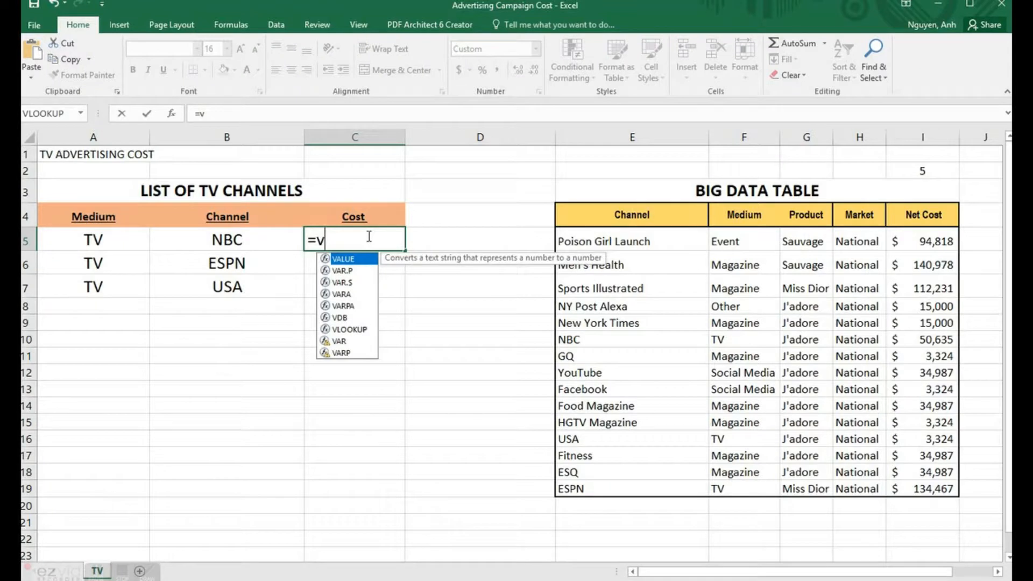
{"action": "type", "text": "lookup"}
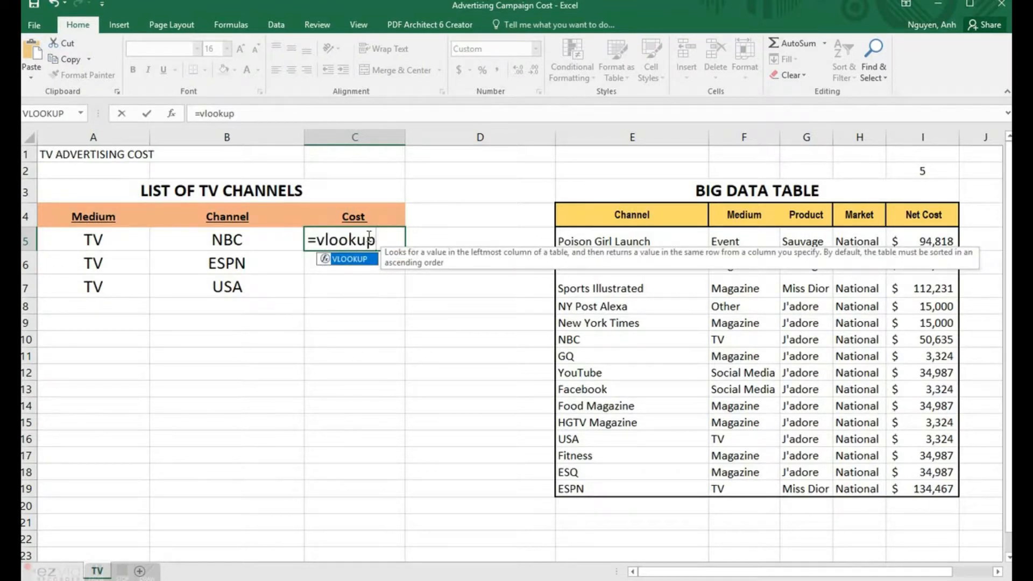
{"action": "key", "text": "Tab"}
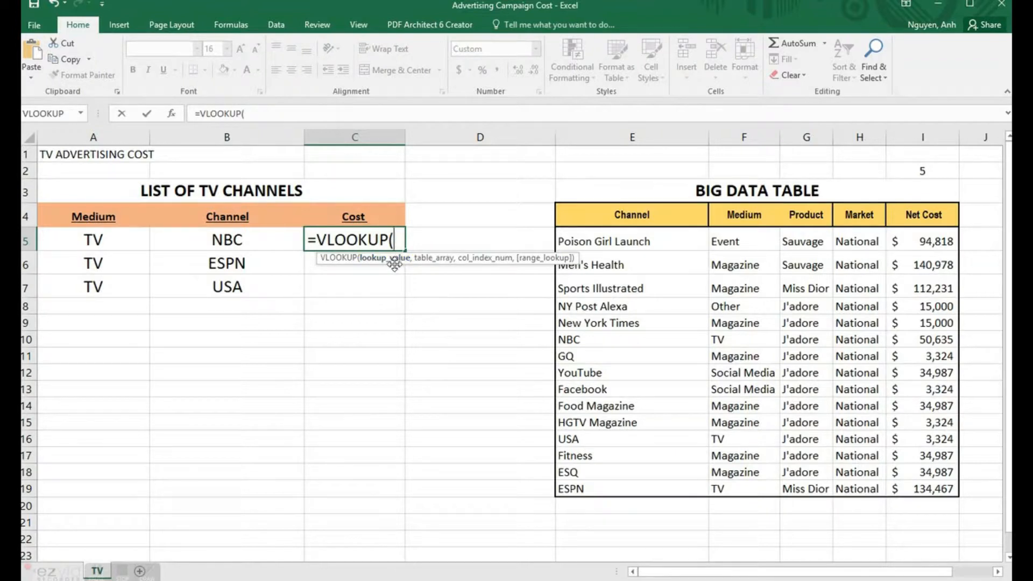
{"action": "left_click", "coordinate": [253, 240]}
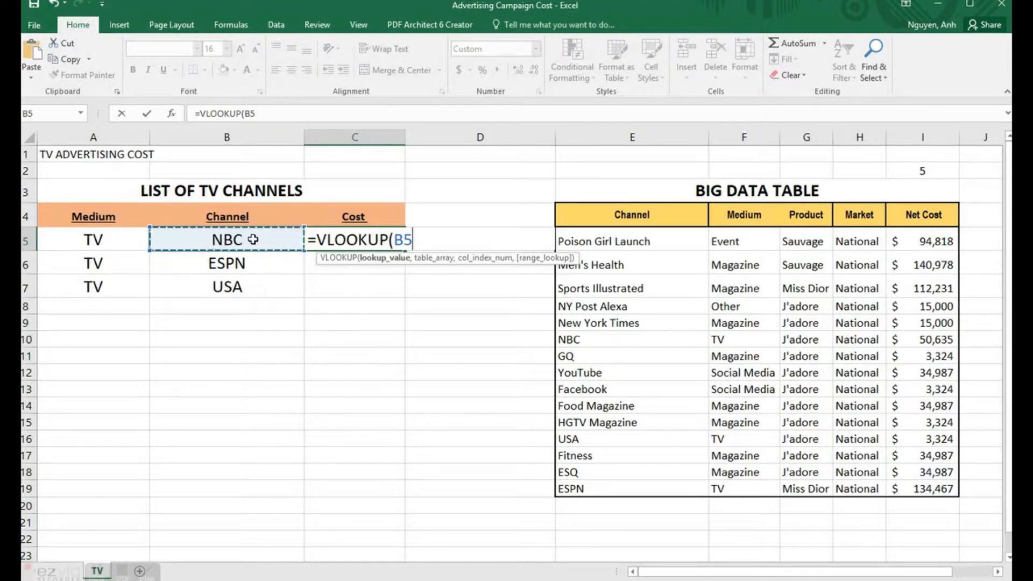
{"action": "type", "text": ","}
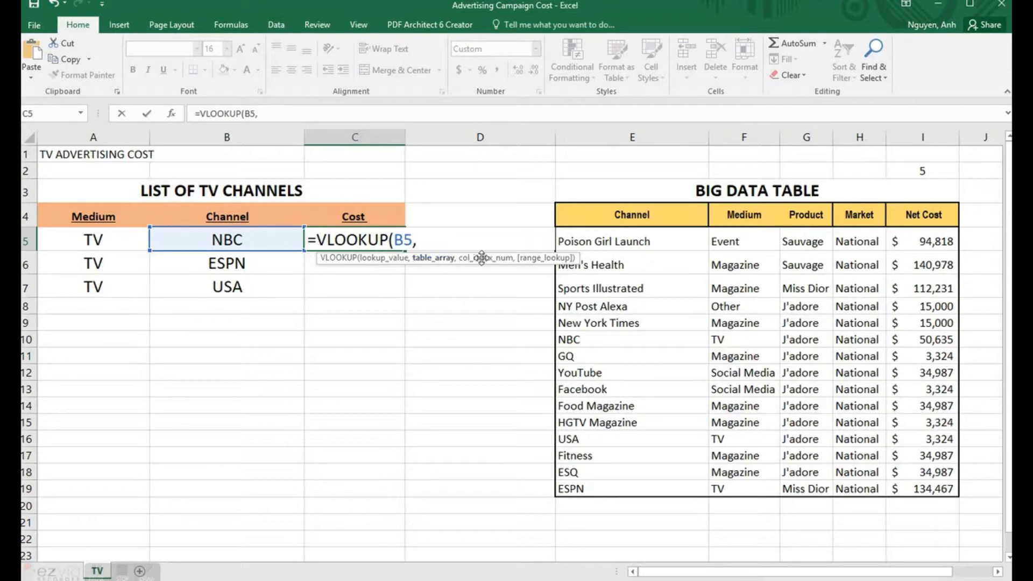
Step: Add the Big Data Table to C5's VLOOKUP as $E$5:$I$19, followed by a comma
{"action": "left_click_drag", "start_coordinate": [600, 242], "coordinate": [905, 490]}
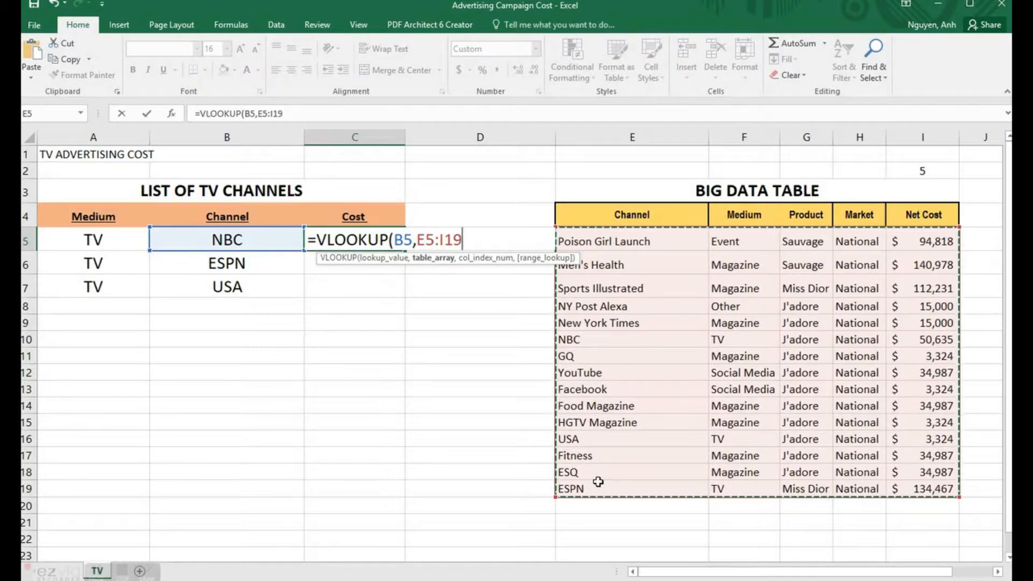
{"action": "left_click", "coordinate": [275, 114]}
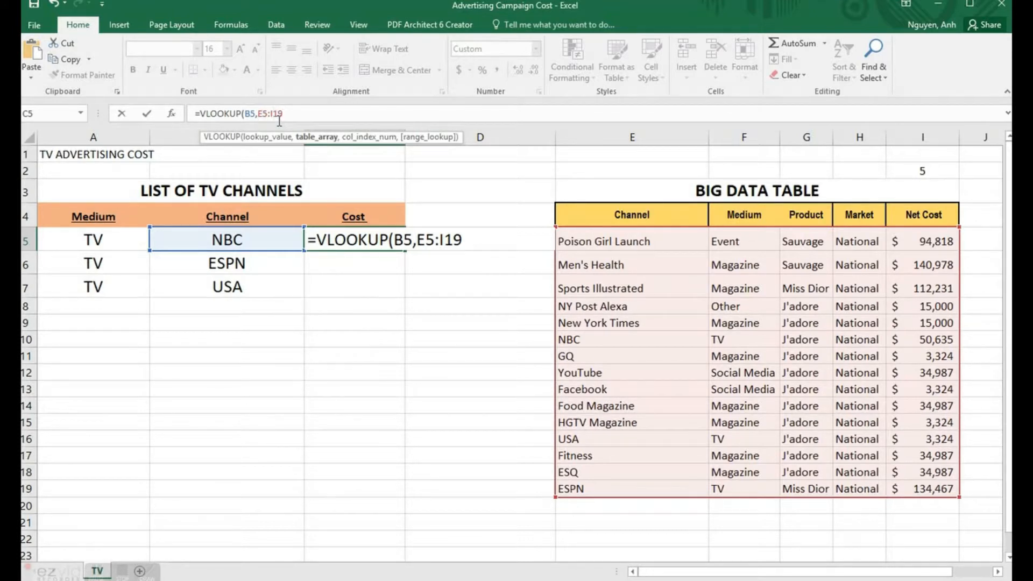
{"action": "key", "text": "F4"}
{"action": "left_click", "coordinate": [266, 115]}
{"action": "key", "text": "F4"}
{"action": "left_click", "coordinate": [305, 114]}
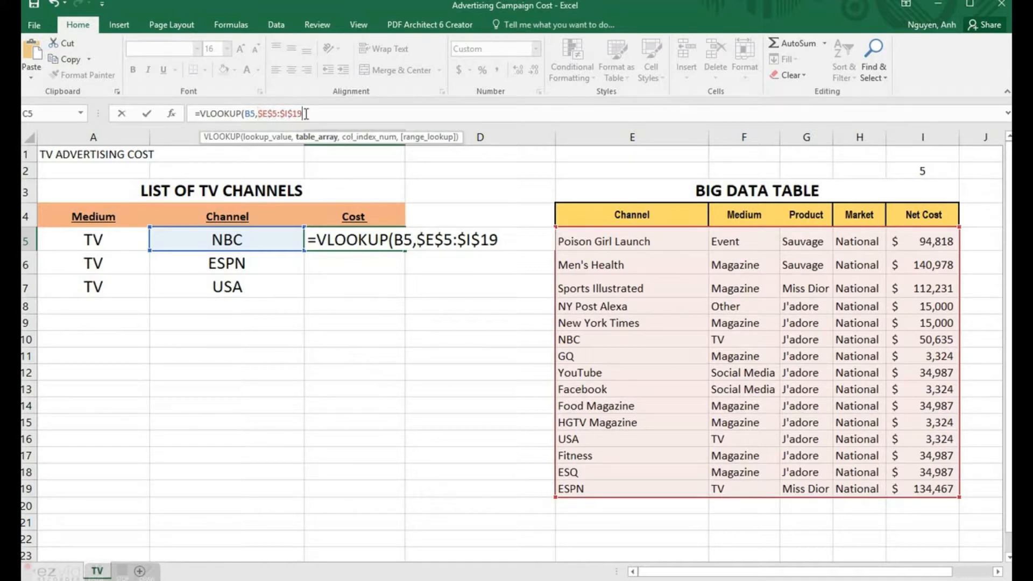
{"action": "type", "text": ","}
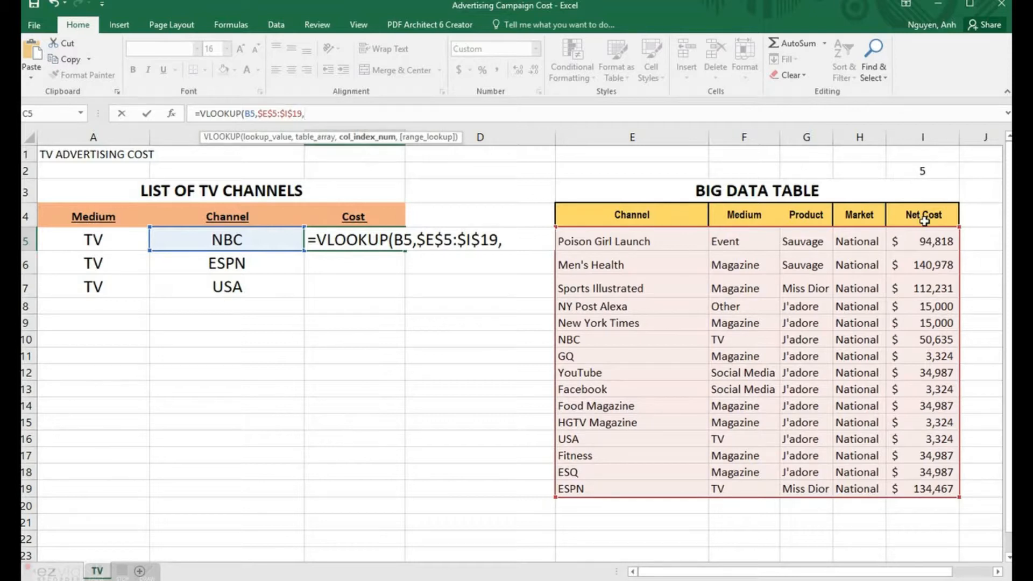
Step: Complete C5 as =VLOOKUP(B5,$E$5:$I$19,5,FALSE), returning NBC's $50,635
{"action": "type", "text": "5"}
{"action": "type", "text": ","}
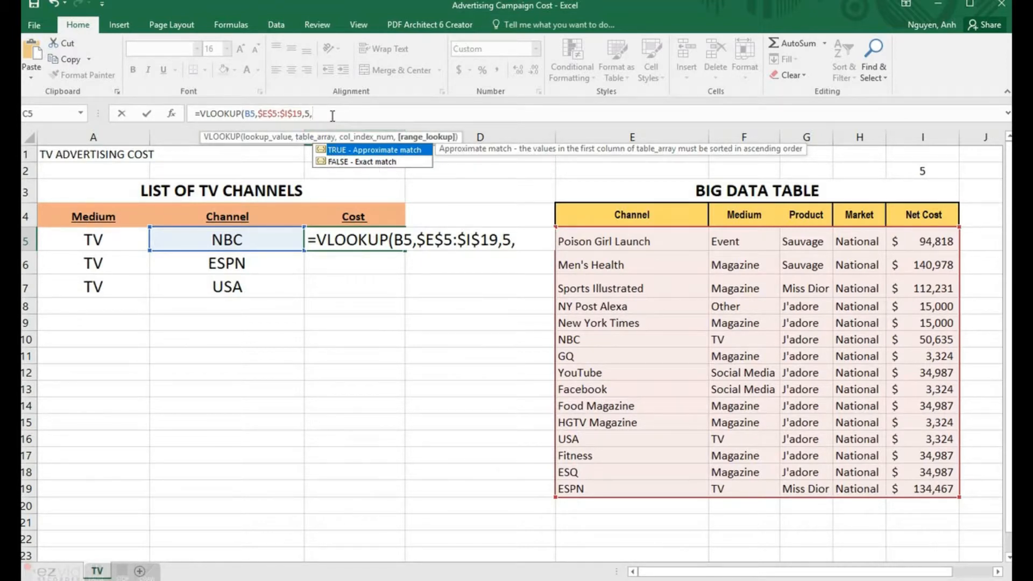
{"action": "type", "text": "False)"}
{"action": "key", "text": "Return"}
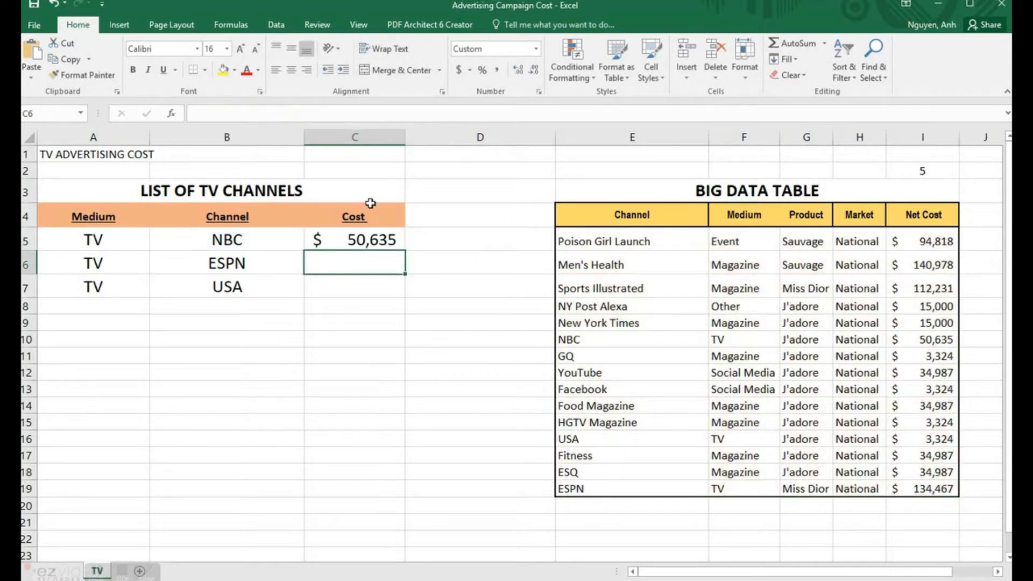
Step: Compare C5's result with the NBC row's net cost in the Big Data Table
{"action": "left_click", "coordinate": [392, 241]}
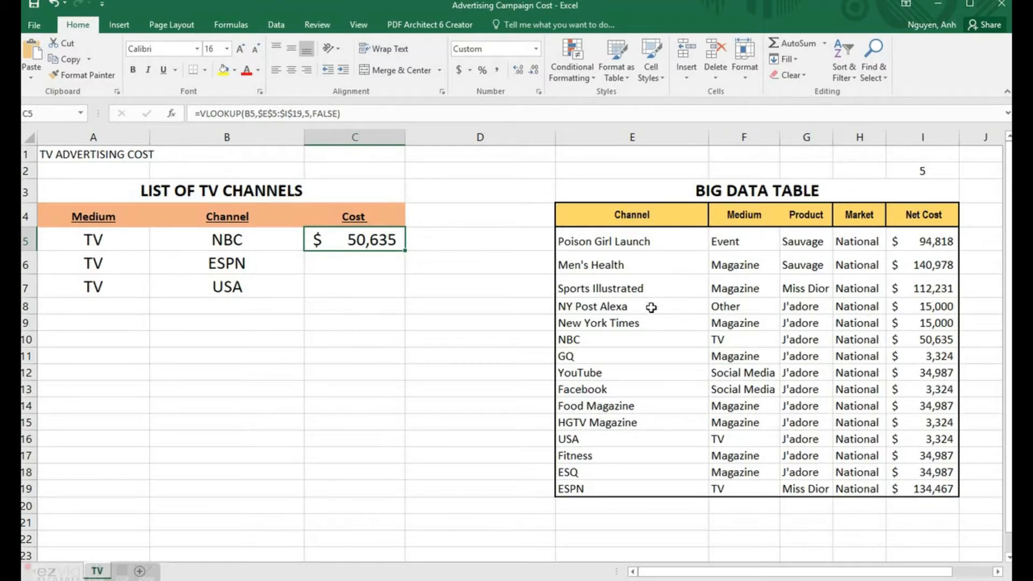
{"action": "left_click", "coordinate": [636, 339]}
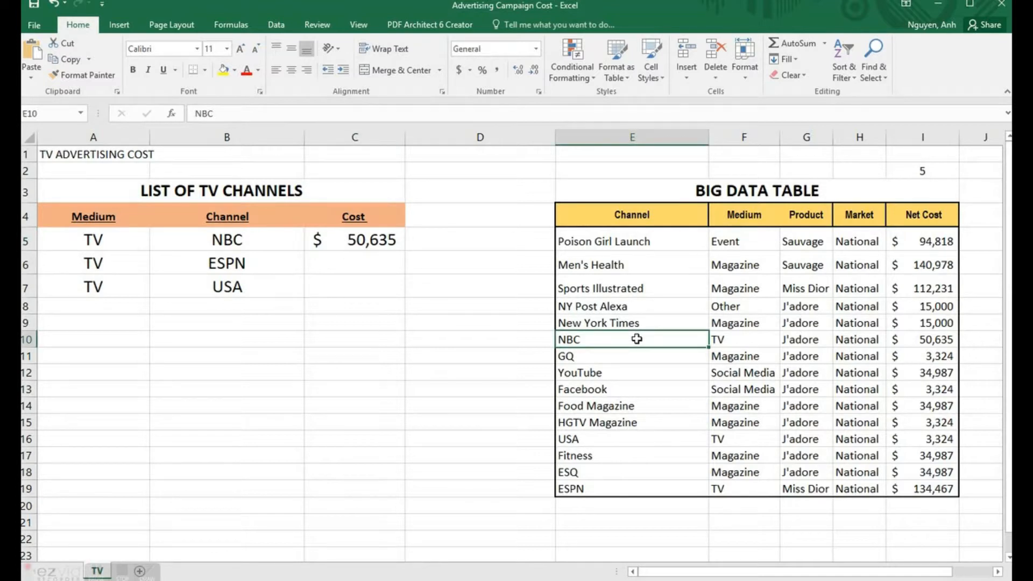
{"action": "left_click_drag", "start_coordinate": [636, 339], "coordinate": [915, 341]}
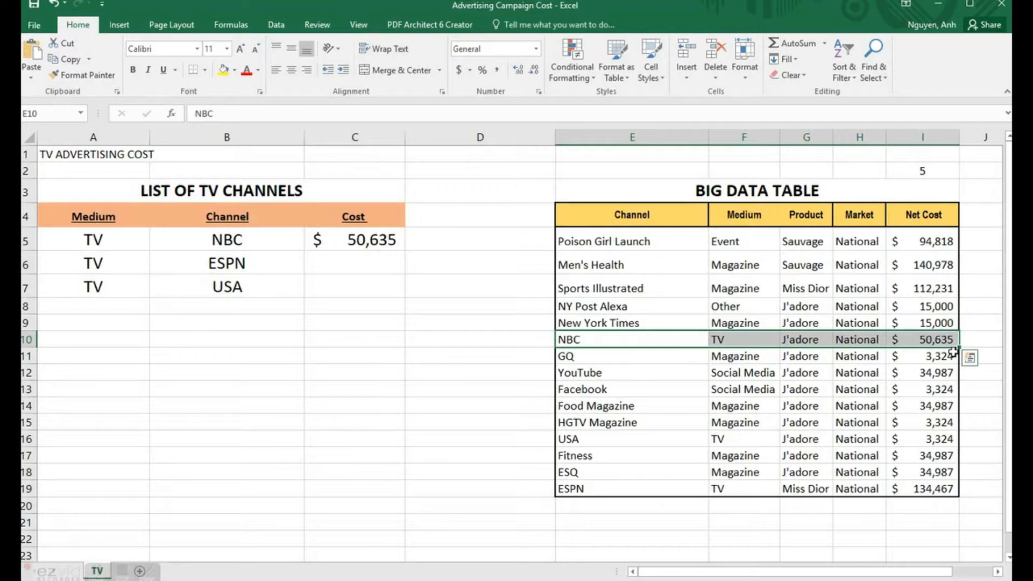
Step: Fill C5's lookup down to C6 so ESPN returns $134,467, then select USA's cost cell
{"action": "left_click", "coordinate": [371, 242]}
{"action": "left_click_drag", "start_coordinate": [405, 251], "coordinate": [405, 276]}
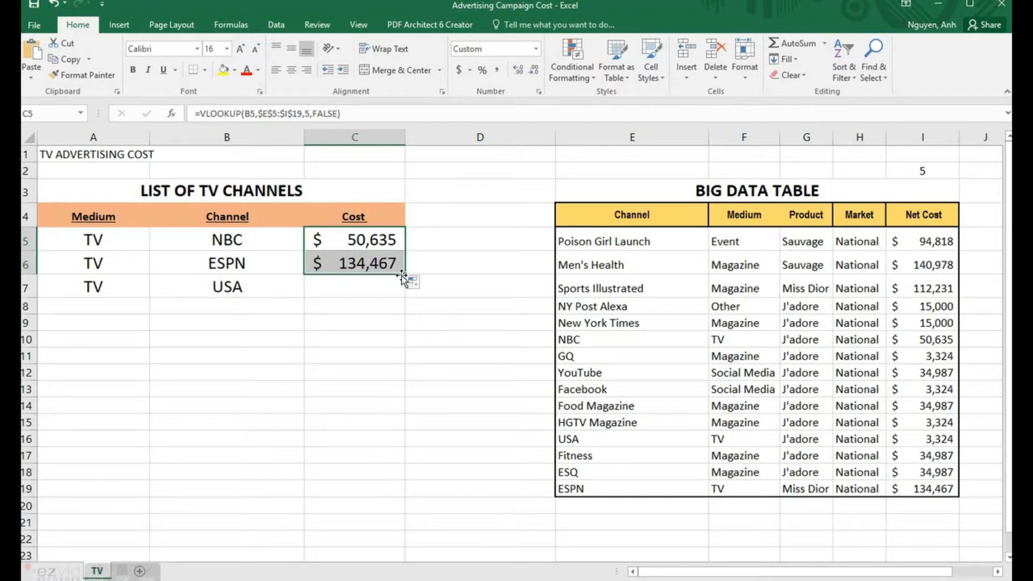
{"action": "left_click", "coordinate": [235, 285]}
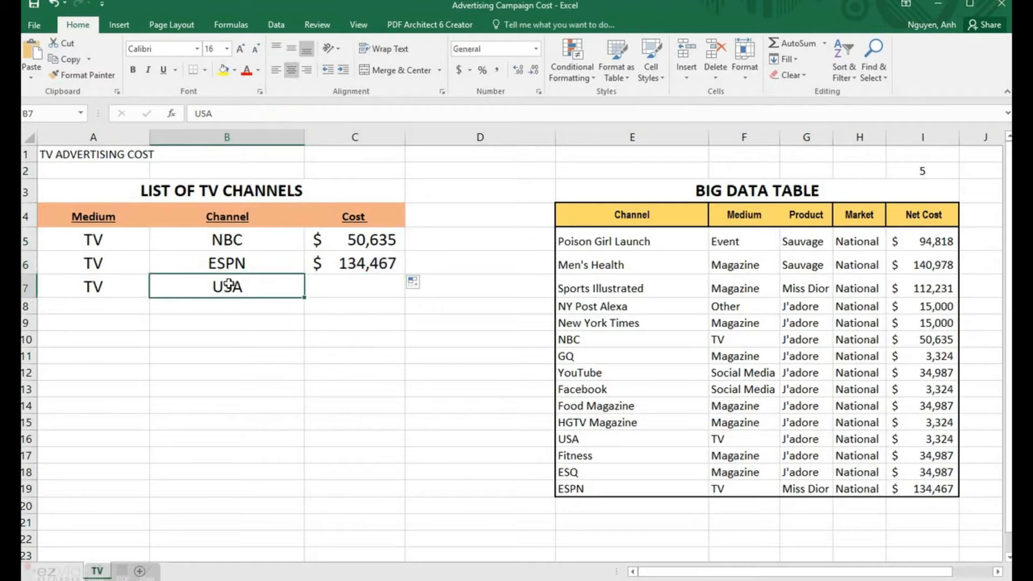
{"action": "left_click", "coordinate": [343, 287]}
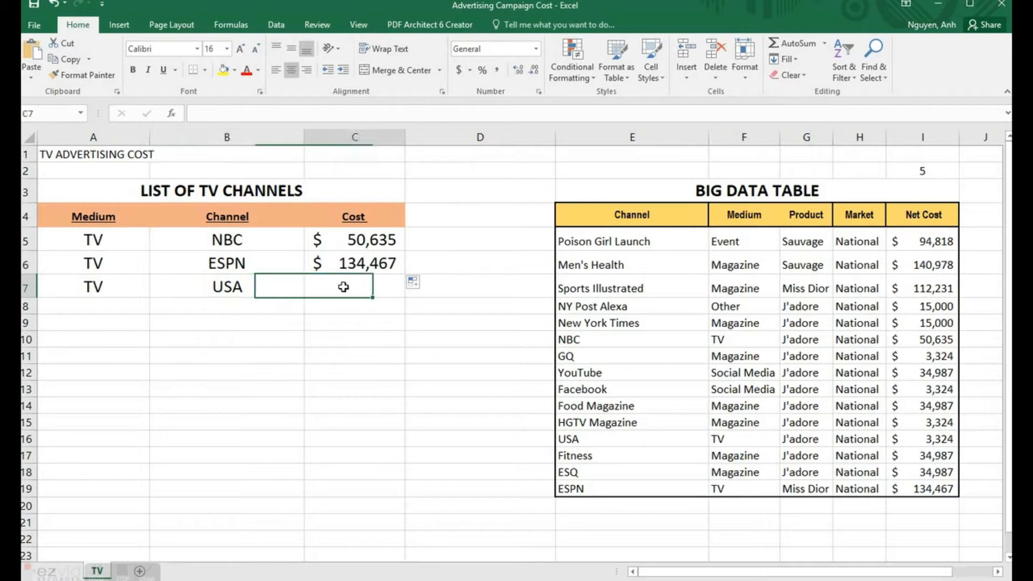
Step: Insert VLOOKUP into USA's cost cell through Insert Function, with B7 as the lookup value
{"action": "left_click", "coordinate": [173, 119]}
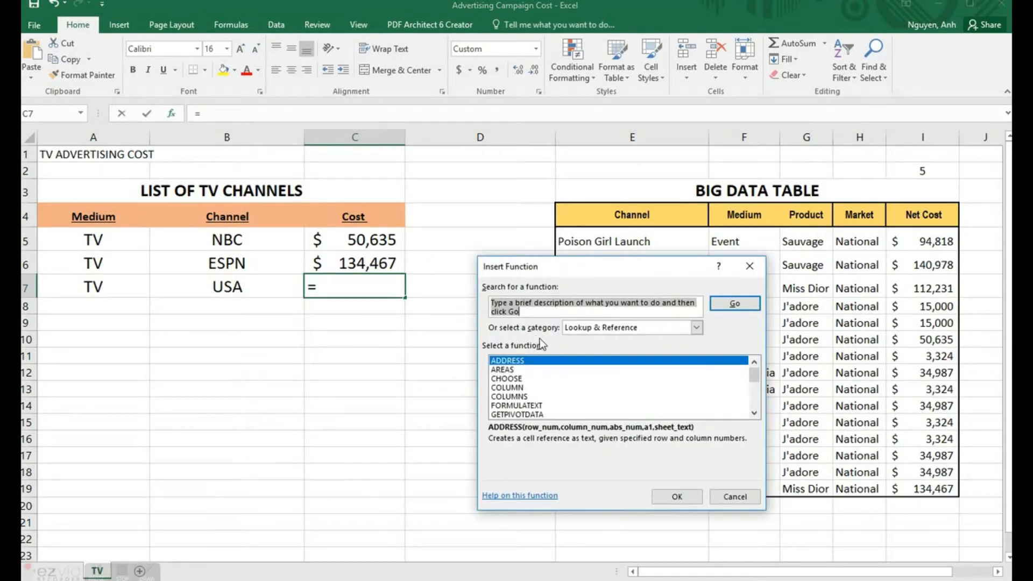
{"action": "left_click_drag", "start_coordinate": [756, 383], "coordinate": [754, 415]}
{"action": "left_click", "coordinate": [514, 414]}
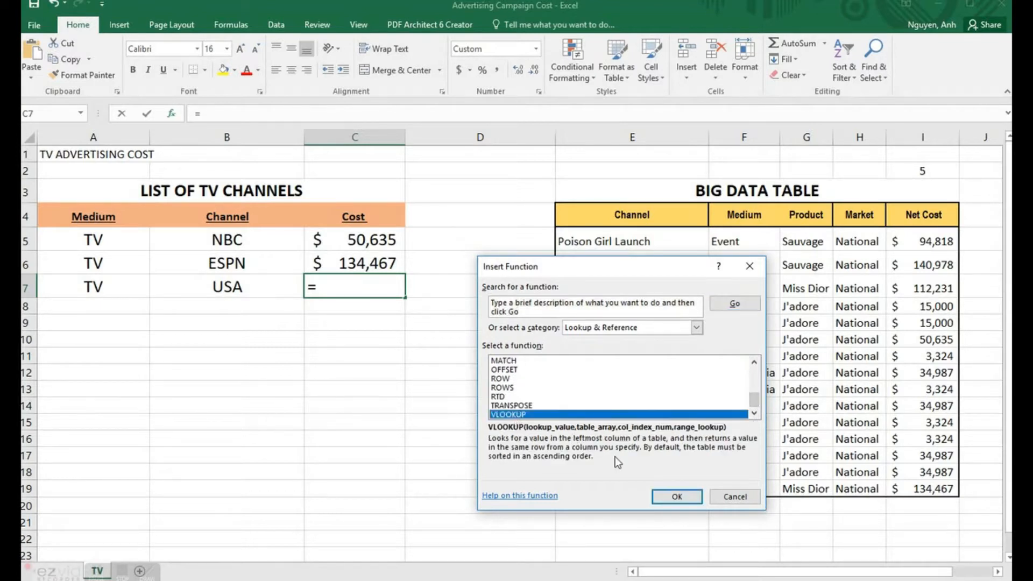
{"action": "left_click", "coordinate": [677, 496]}
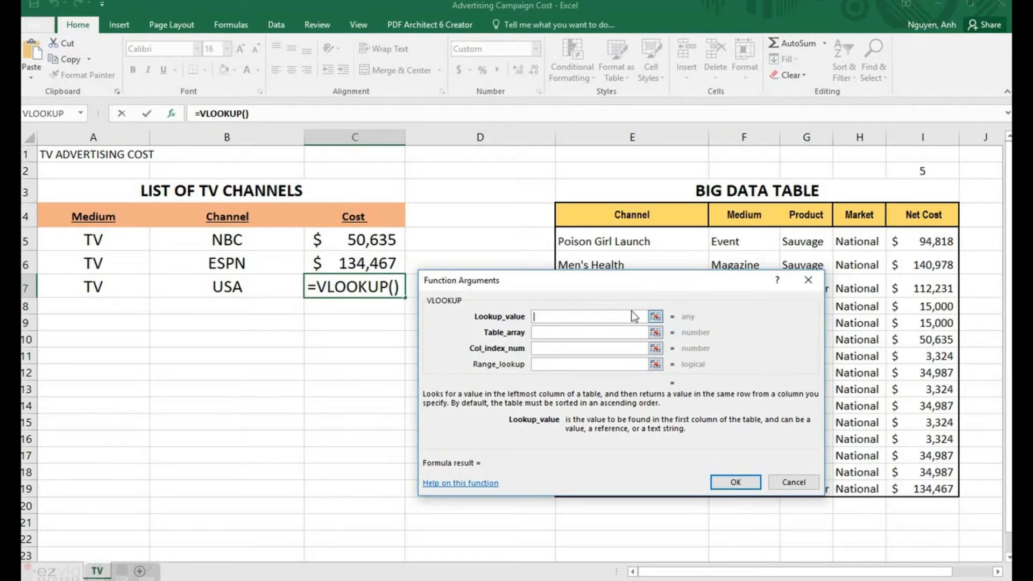
{"action": "left_click", "coordinate": [656, 316]}
{"action": "left_click", "coordinate": [241, 290]}
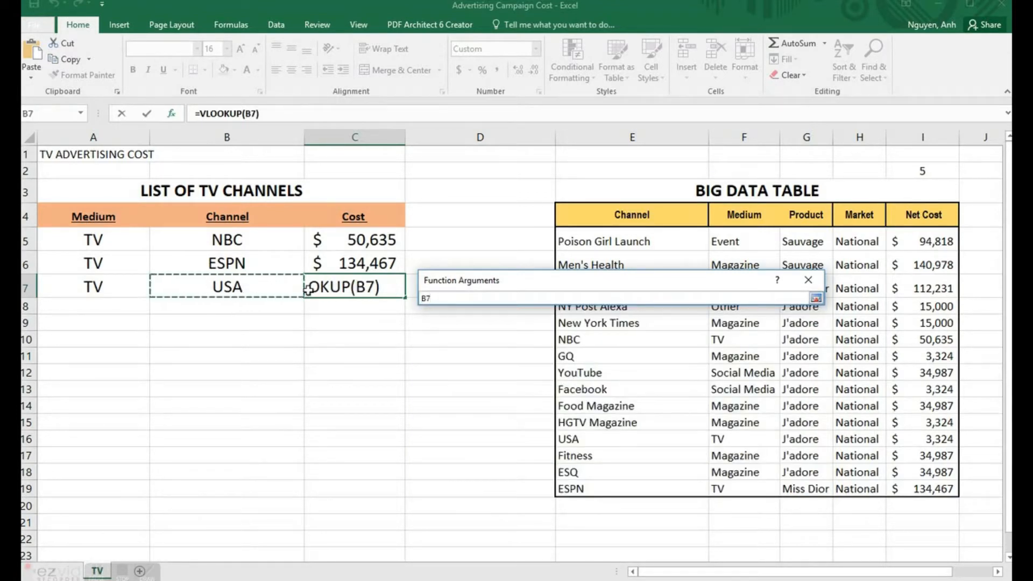
{"action": "left_click", "coordinate": [816, 298]}
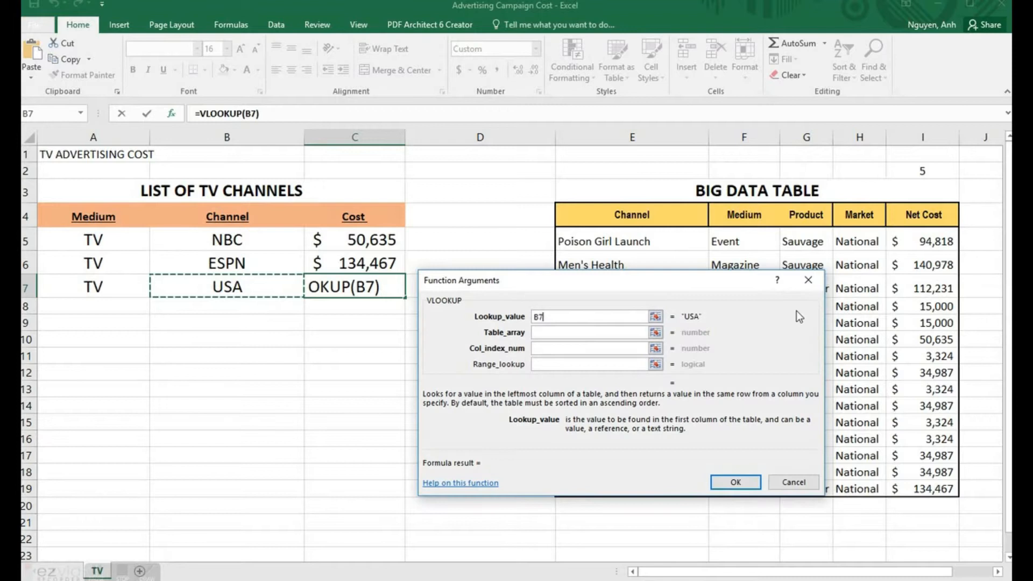
Step: Set table range E5:I19, column 5 and FALSE, then confirm USA's $3,324 against the table
{"action": "left_click", "coordinate": [655, 332]}
{"action": "left_click_drag", "start_coordinate": [642, 242], "coordinate": [917, 487]}
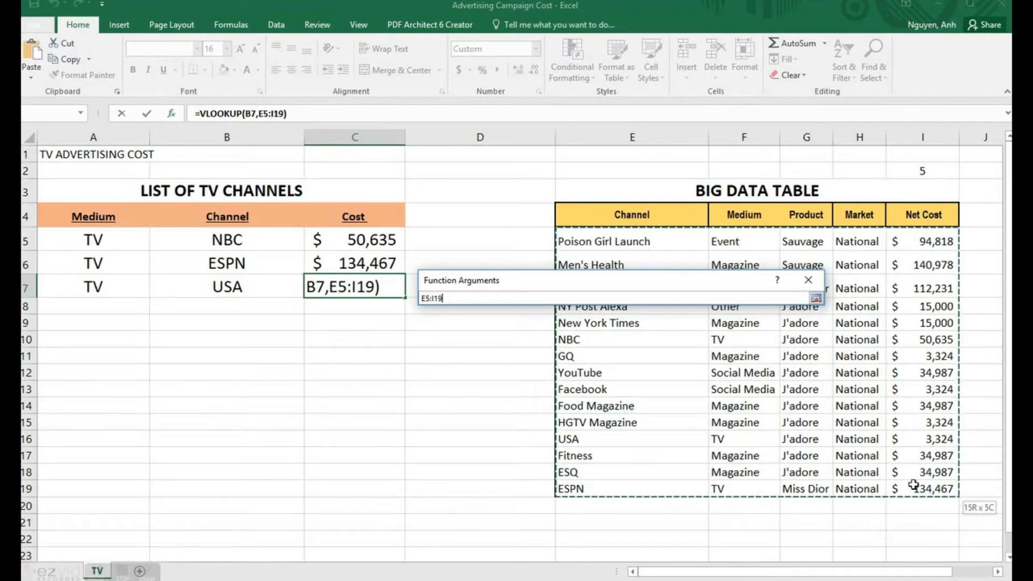
{"action": "left_click", "coordinate": [816, 299]}
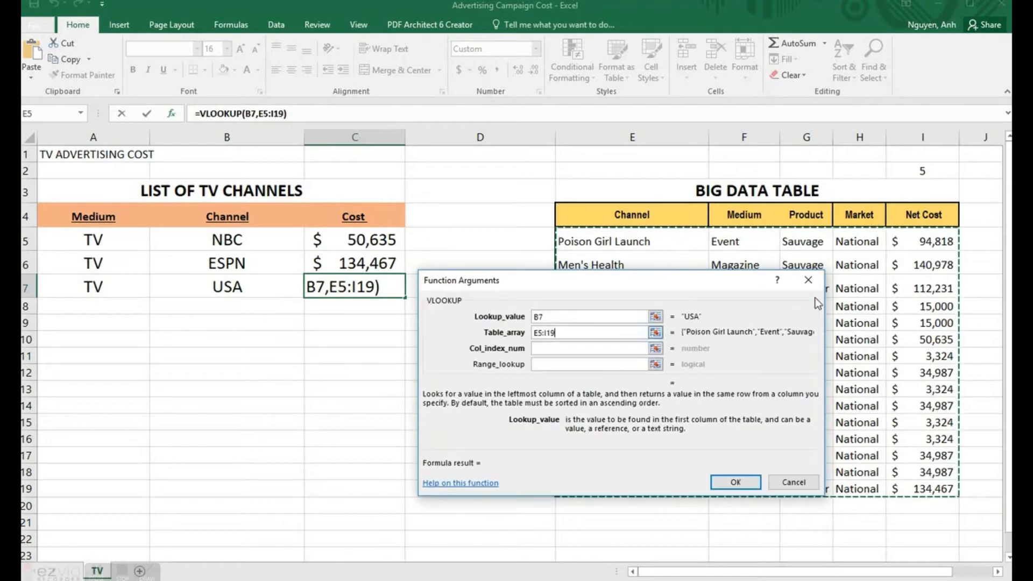
{"action": "left_click", "coordinate": [582, 349]}
{"action": "type", "text": "5"}
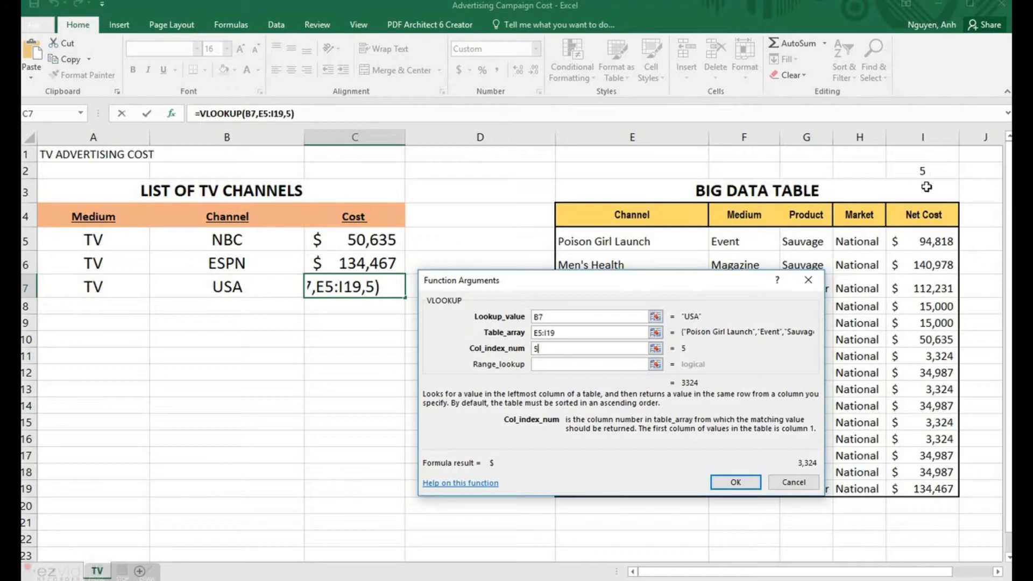
{"action": "left_click", "coordinate": [572, 363]}
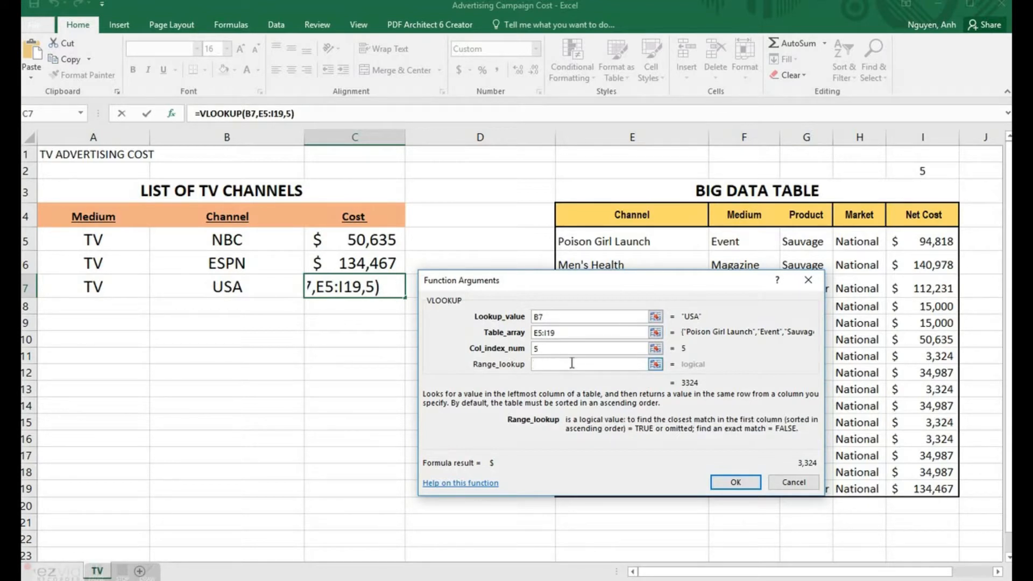
{"action": "type", "text": "false"}
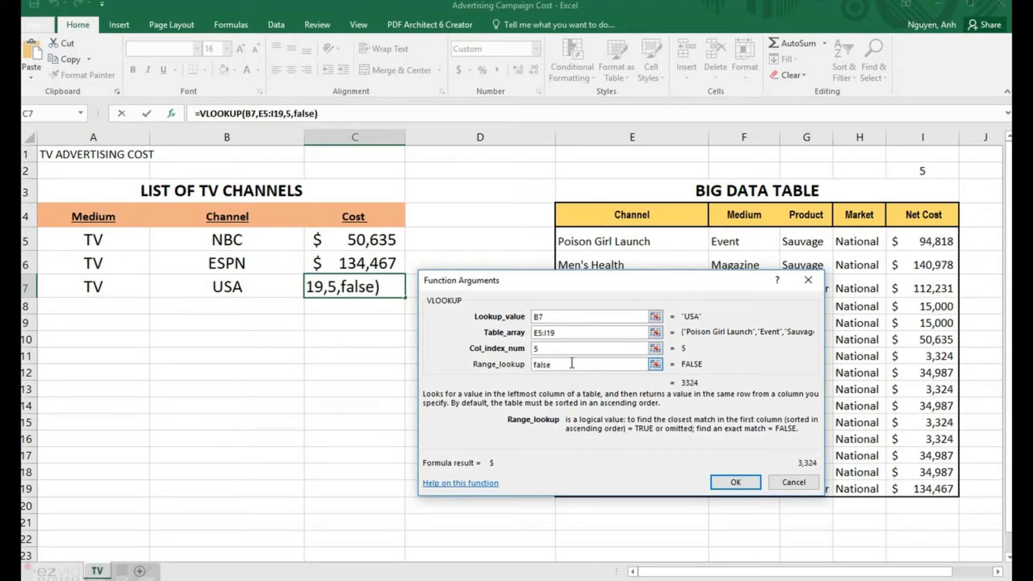
{"action": "left_click", "coordinate": [718, 482]}
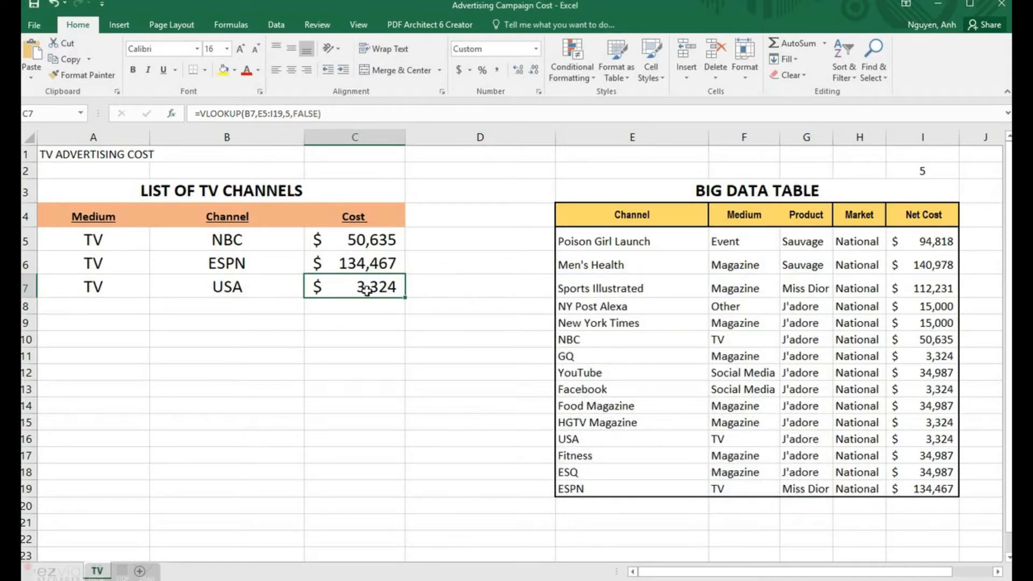
{"action": "left_click", "coordinate": [578, 444]}
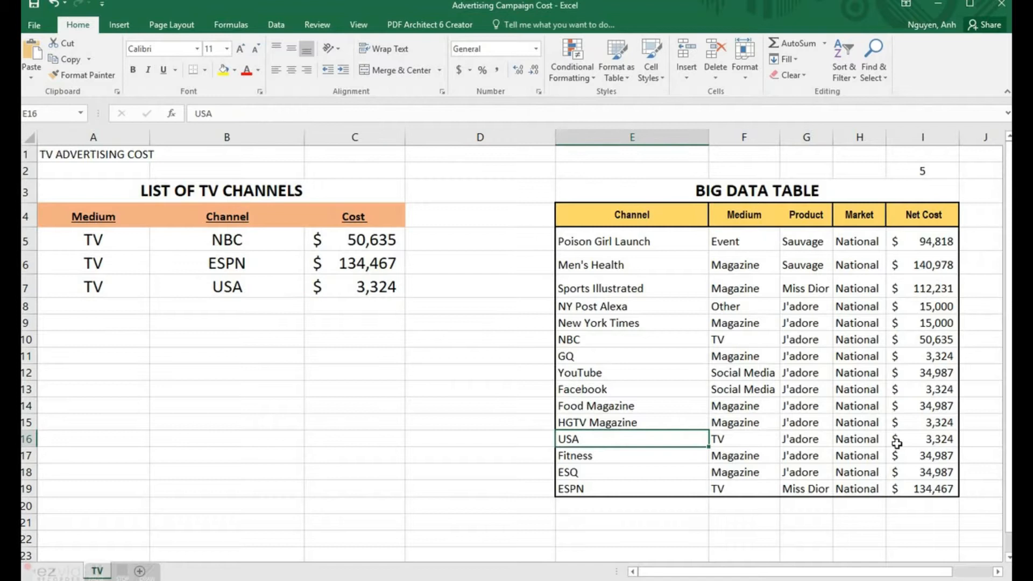
{"action": "left_click", "coordinate": [932, 440]}
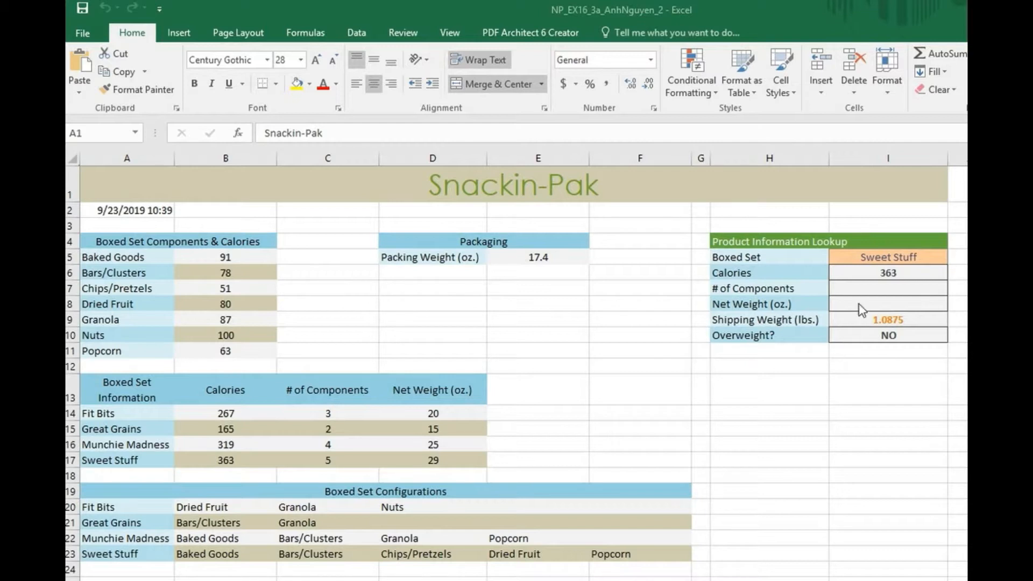
{"action": "left_click", "coordinate": [866, 289]}
{"action": "left_click", "coordinate": [865, 289]}
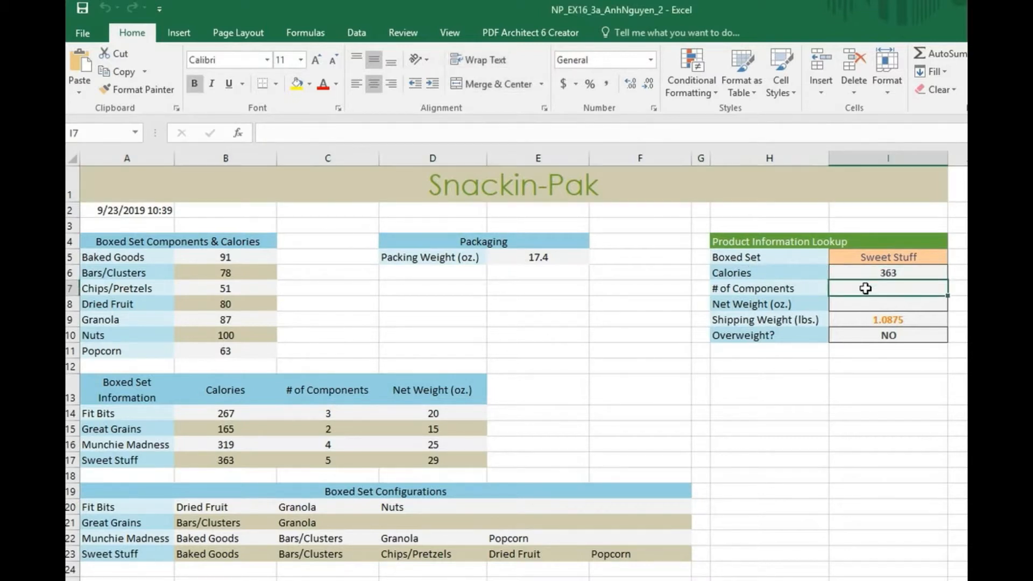
{"action": "left_click_drag", "start_coordinate": [866, 289], "coordinate": [869, 303]}
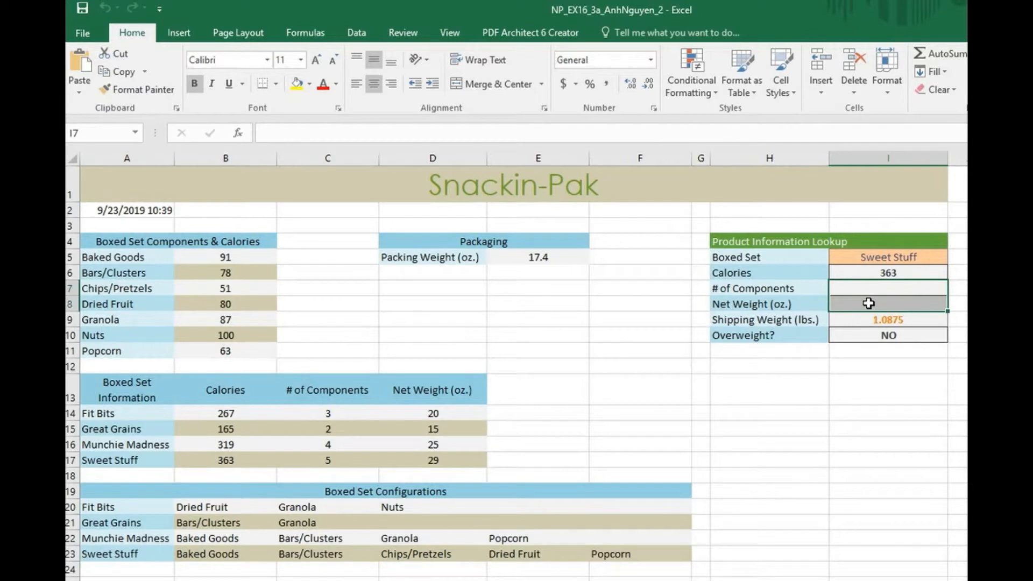
{"action": "left_click", "coordinate": [744, 289]}
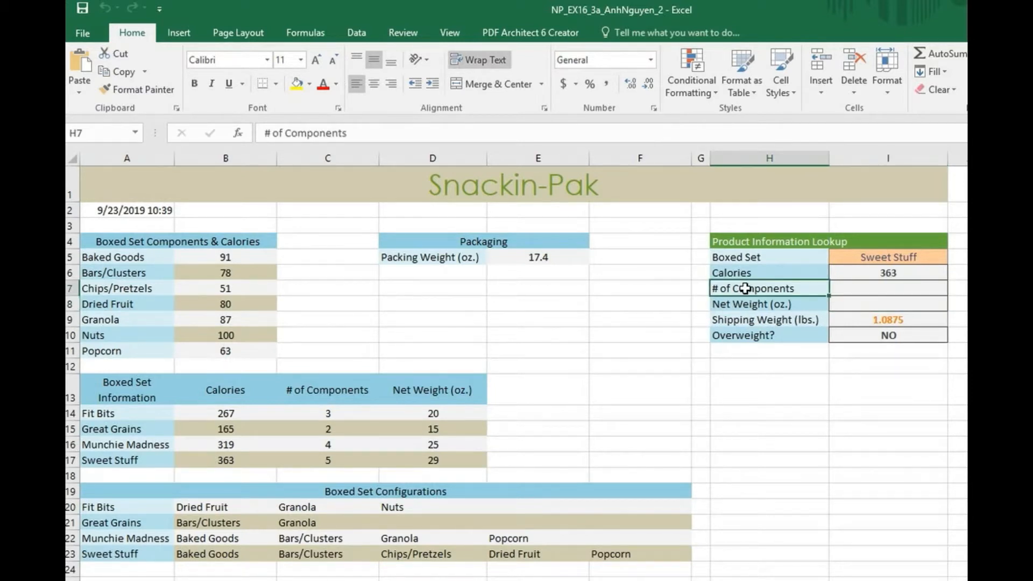
{"action": "left_click", "coordinate": [753, 257]}
{"action": "mouse_move", "coordinate": [829, 257]}
{"action": "left_mouse_down"}
{"action": "mouse_move", "coordinate": [879, 259]}
{"action": "mouse_move", "coordinate": [797, 260]}
{"action": "left_mouse_up"}
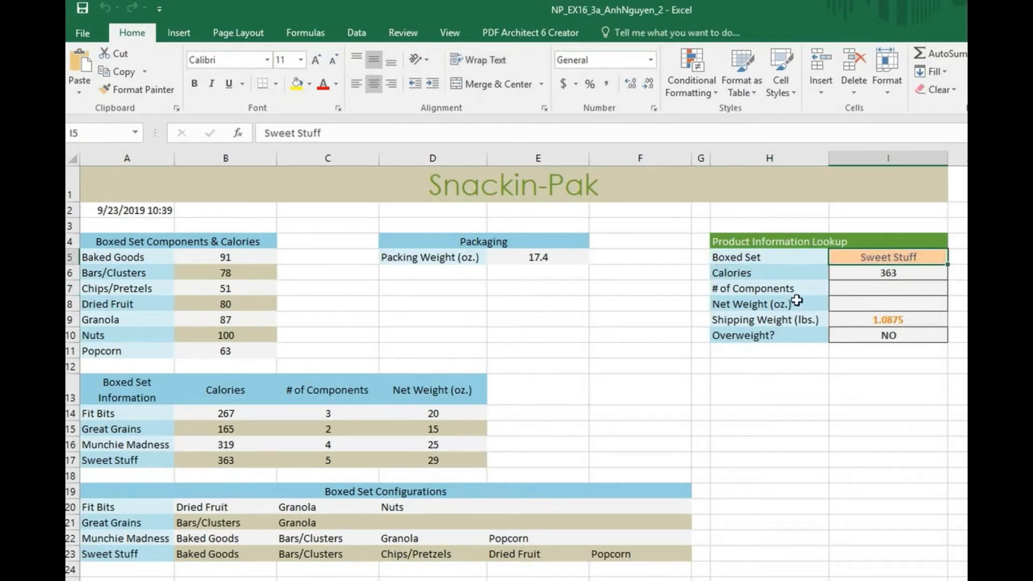
{"action": "left_click", "coordinate": [750, 303]}
{"action": "left_click_drag", "start_coordinate": [874, 305], "coordinate": [800, 304]}
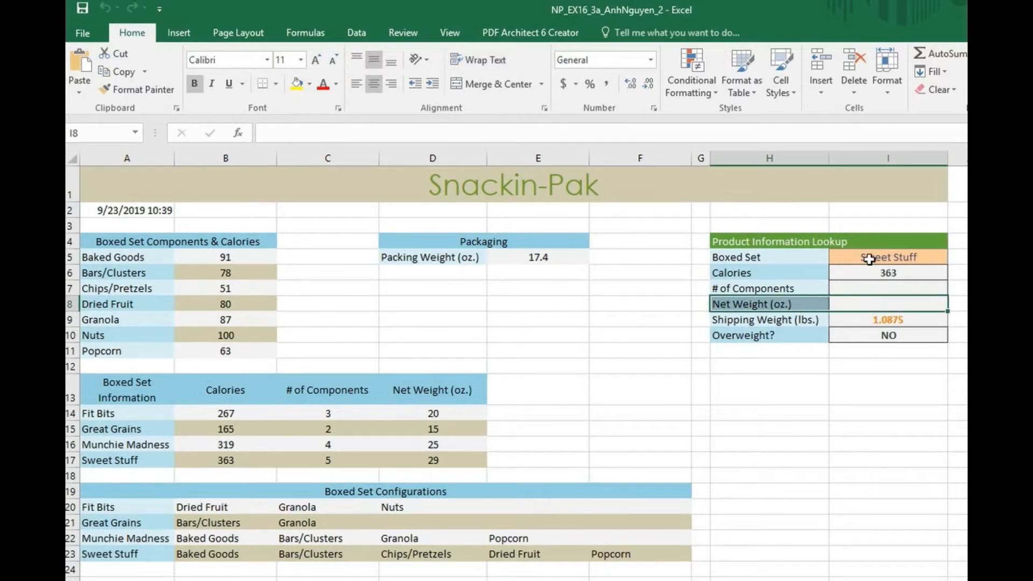
{"action": "left_click_drag", "start_coordinate": [870, 259], "coordinate": [769, 258]}
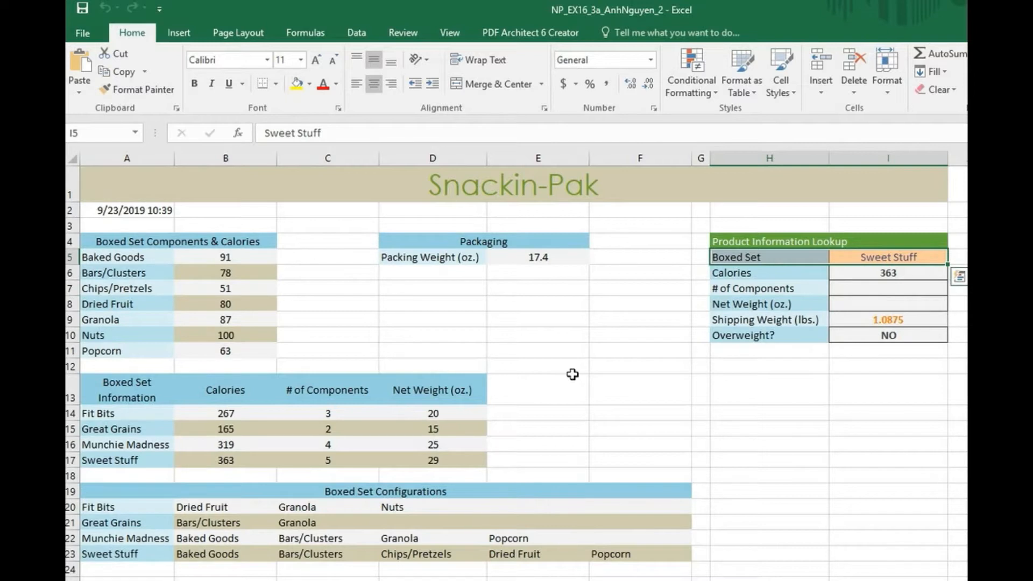
{"action": "left_click_drag", "start_coordinate": [128, 412], "coordinate": [457, 458]}
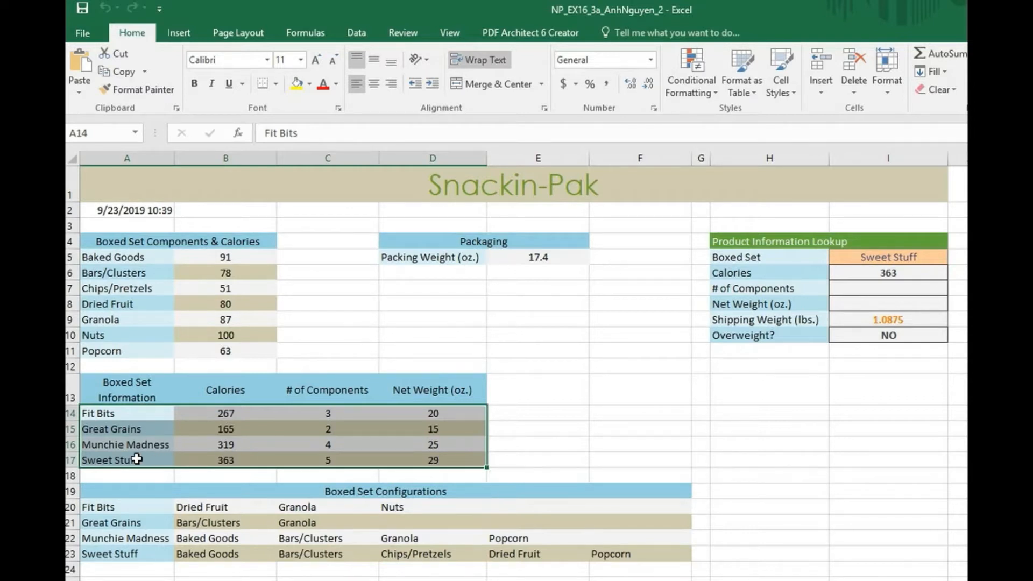
{"action": "left_click", "coordinate": [130, 396]}
{"action": "left_click", "coordinate": [133, 458]}
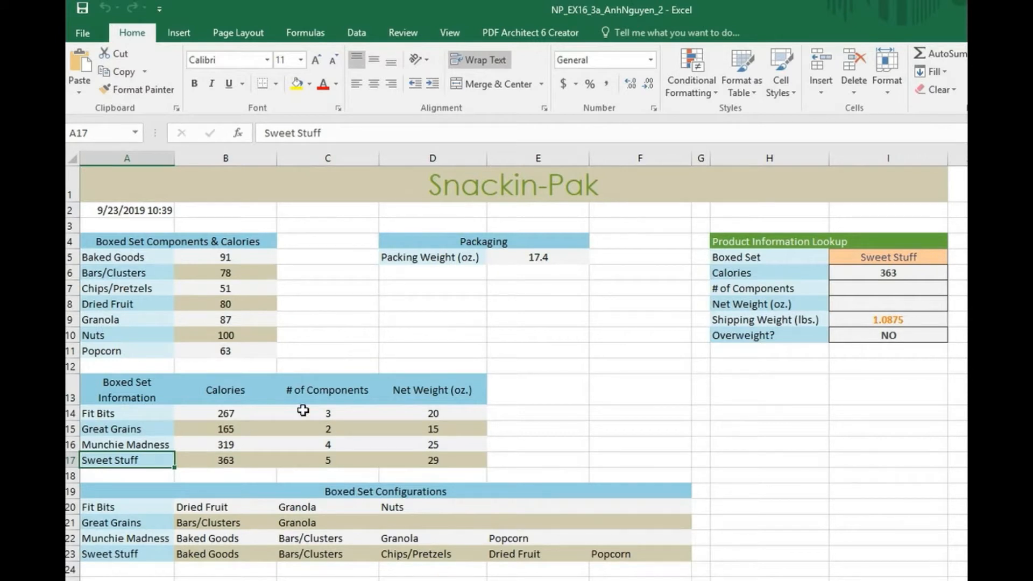
{"action": "left_click_drag", "start_coordinate": [324, 394], "coordinate": [326, 460]}
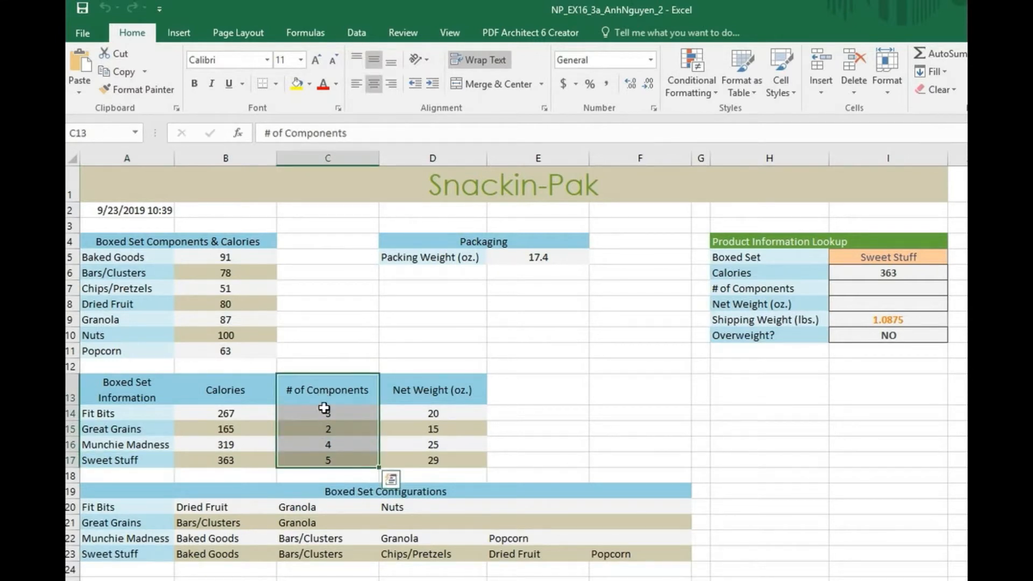
{"action": "key", "text": "ctrl+space"}
{"action": "left_click_drag", "start_coordinate": [353, 401], "coordinate": [334, 456]}
{"action": "left_click", "coordinate": [219, 388]}
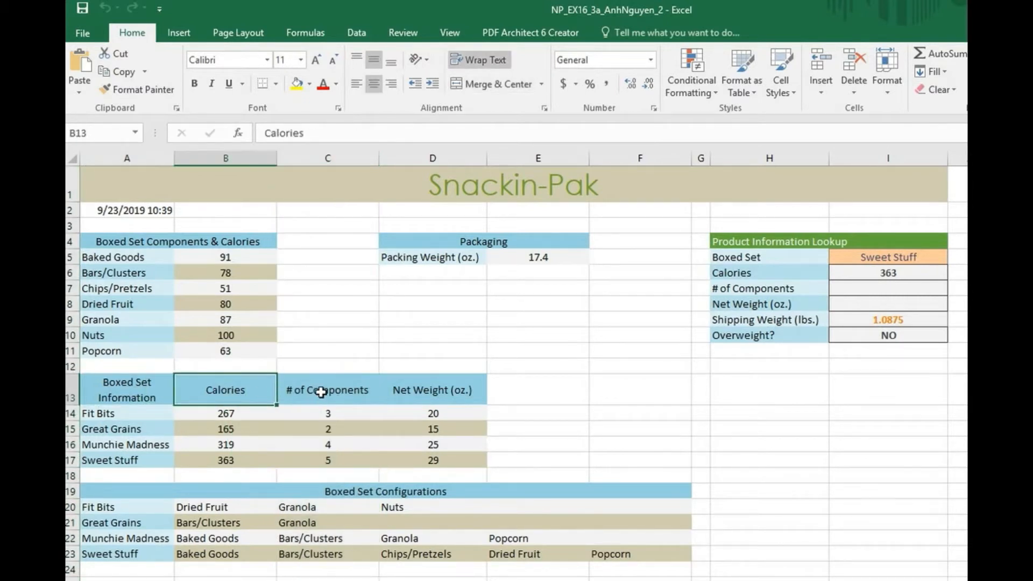
{"action": "left_click", "coordinate": [332, 392]}
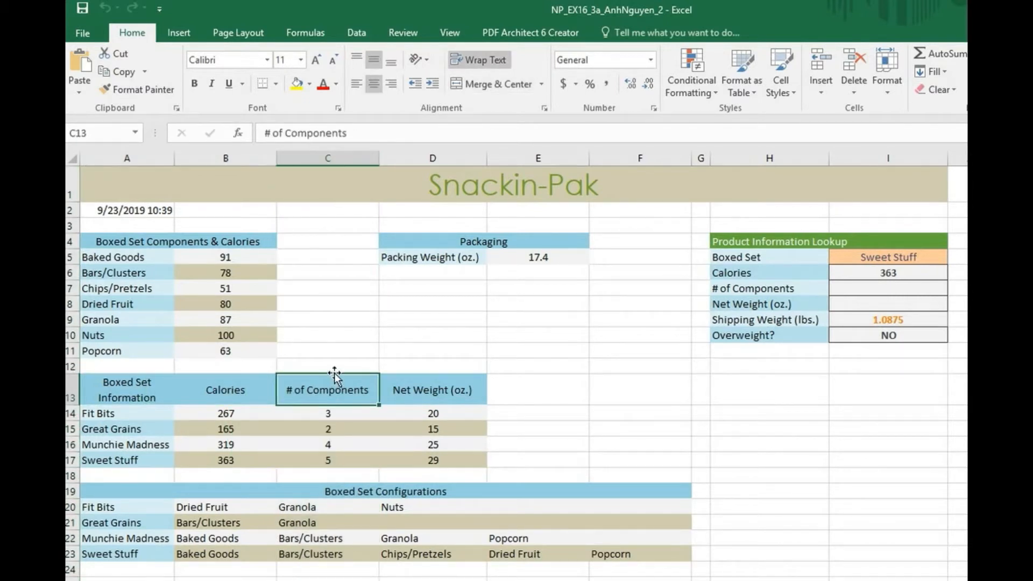
{"action": "left_click", "coordinate": [335, 367]}
Step: Enter a centred 3 in C12 above # of Components
{"action": "type", "text": "3"}
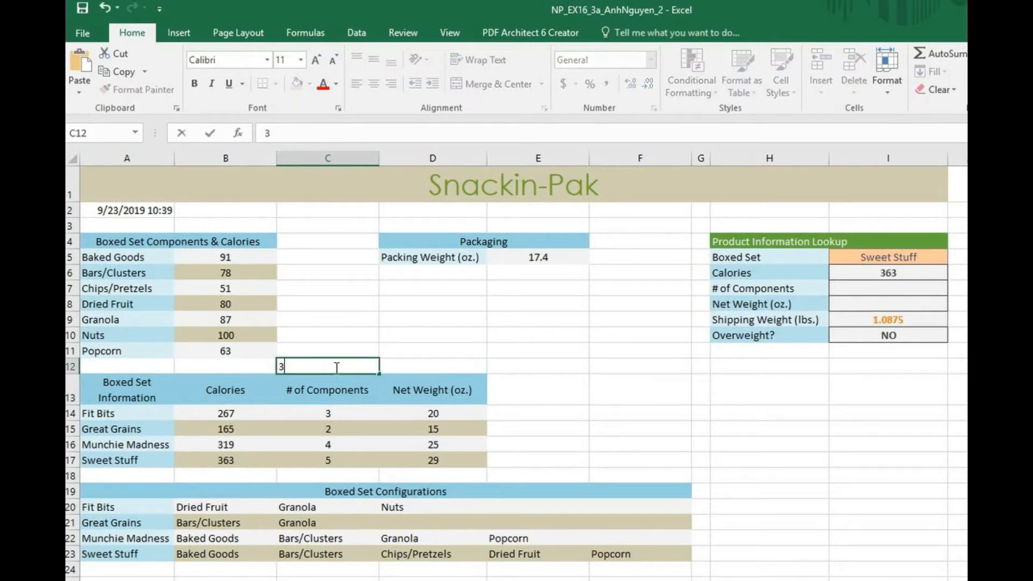
{"action": "key", "text": "Return"}
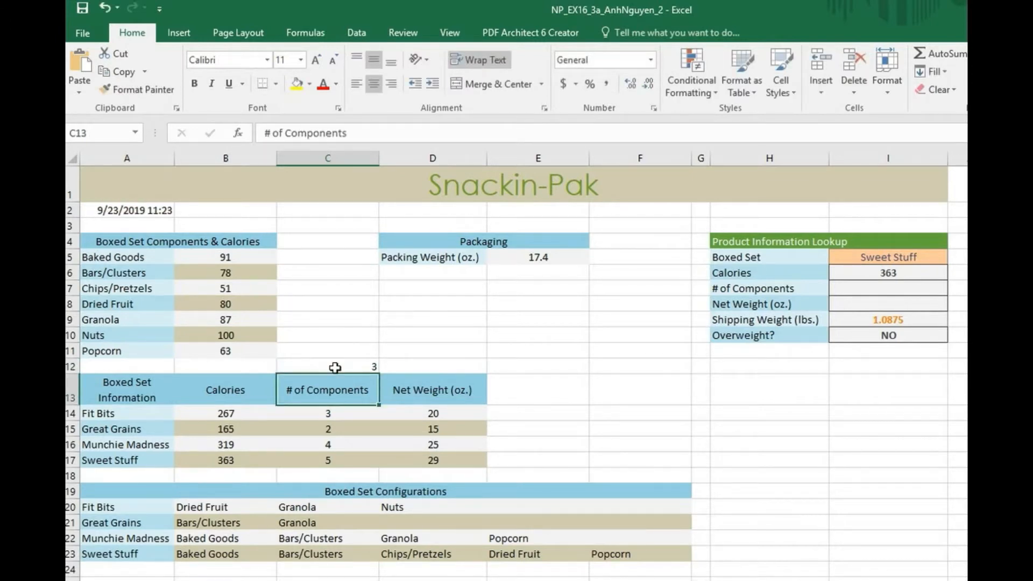
{"action": "left_click", "coordinate": [335, 368]}
{"action": "left_click", "coordinate": [374, 83]}
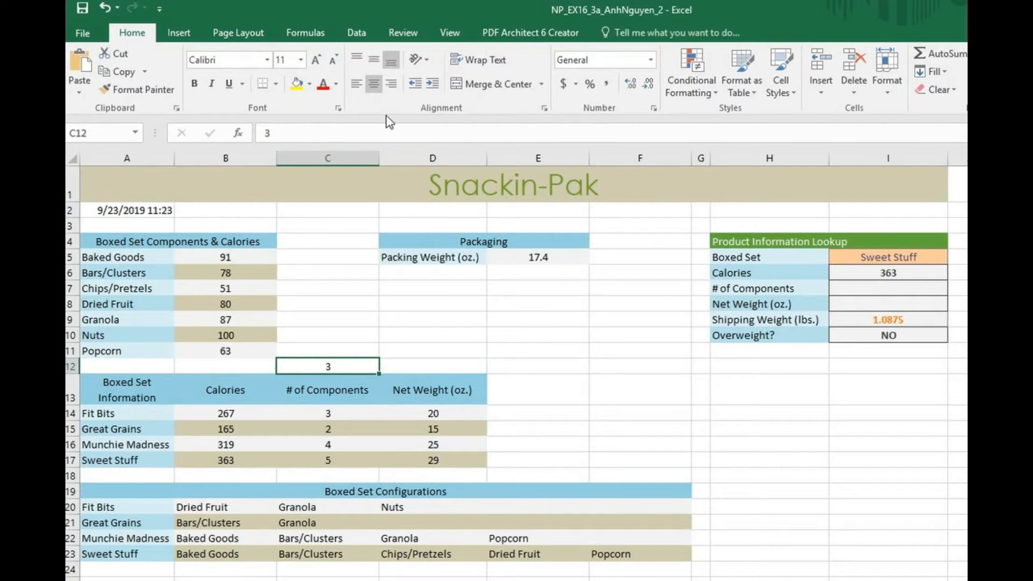
Step: Enter a centred 4 in D12 above Net Weight (oz.), its fourth column
{"action": "left_click", "coordinate": [440, 389]}
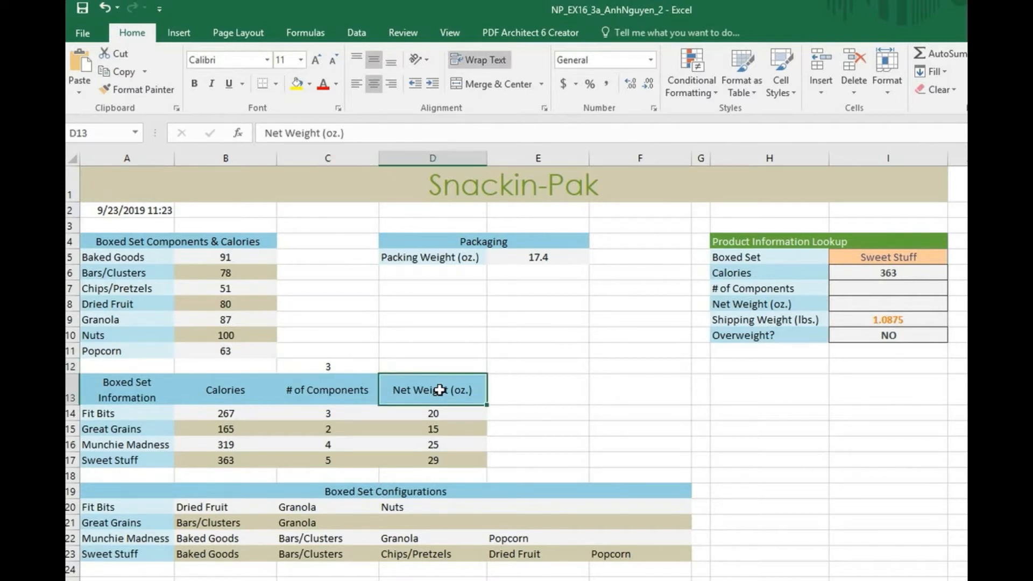
{"action": "left_click", "coordinate": [141, 389]}
{"action": "left_click", "coordinate": [245, 391]}
{"action": "left_click", "coordinate": [318, 391]}
{"action": "left_click", "coordinate": [430, 392]}
{"action": "left_click", "coordinate": [435, 369]}
{"action": "type", "text": "4"}
{"action": "key", "text": "Return"}
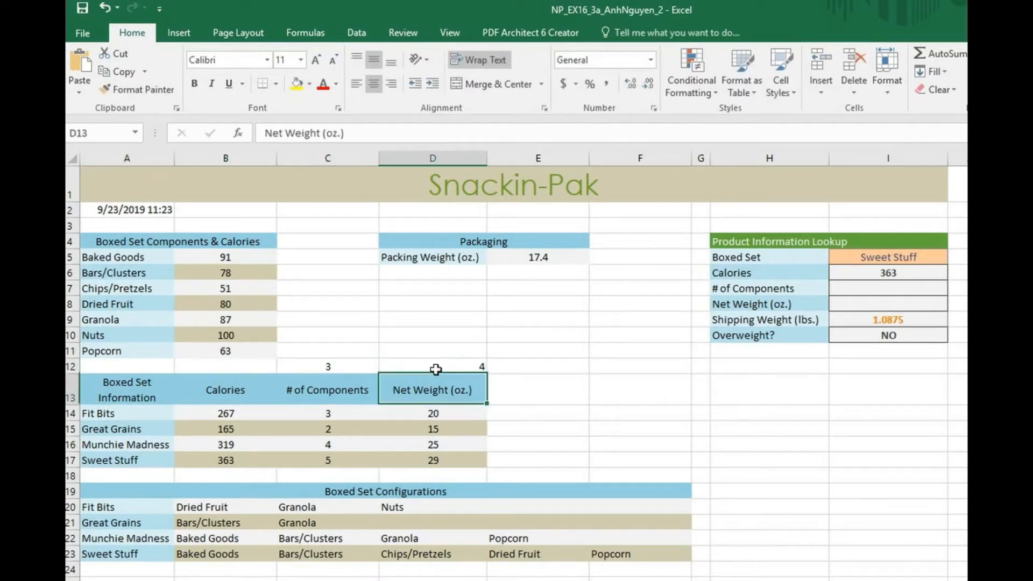
{"action": "left_click", "coordinate": [435, 370]}
{"action": "left_click", "coordinate": [374, 83]}
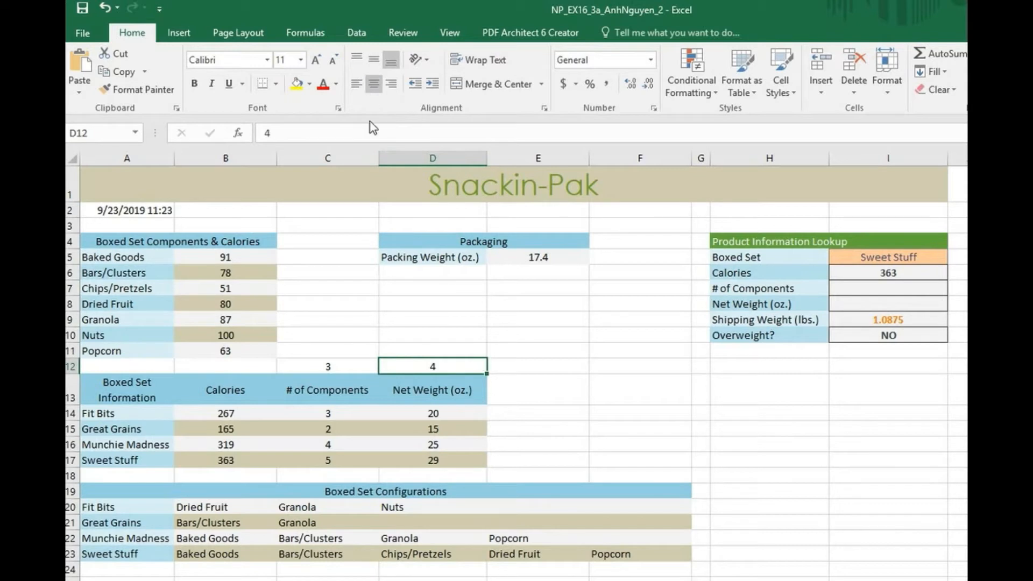
{"action": "left_click", "coordinate": [894, 288]}
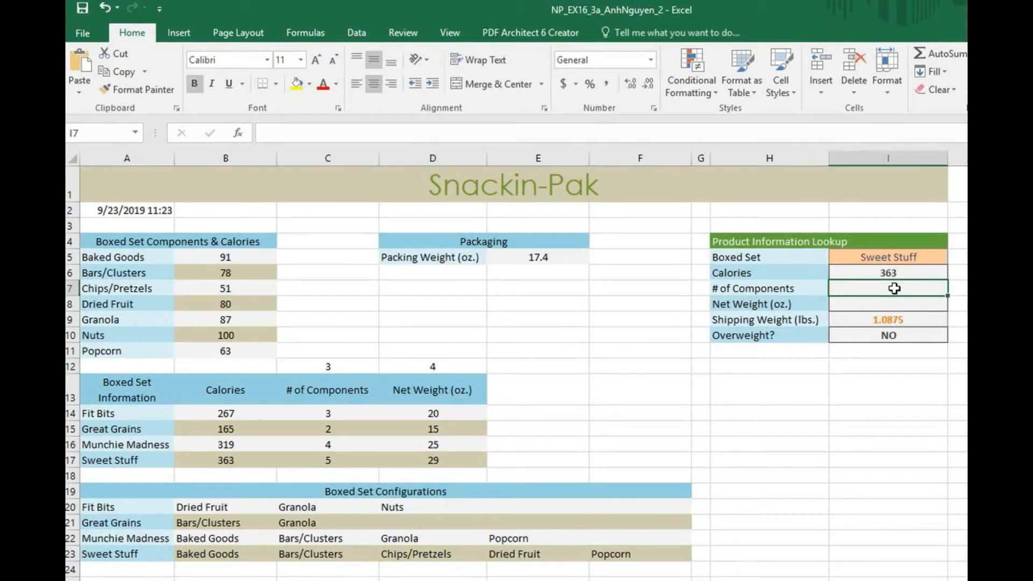
Step: Start I7's VLOOKUP with the absolute lookup value $I$5 (Sweet Stuff)
{"action": "type", "text": "=vl"}
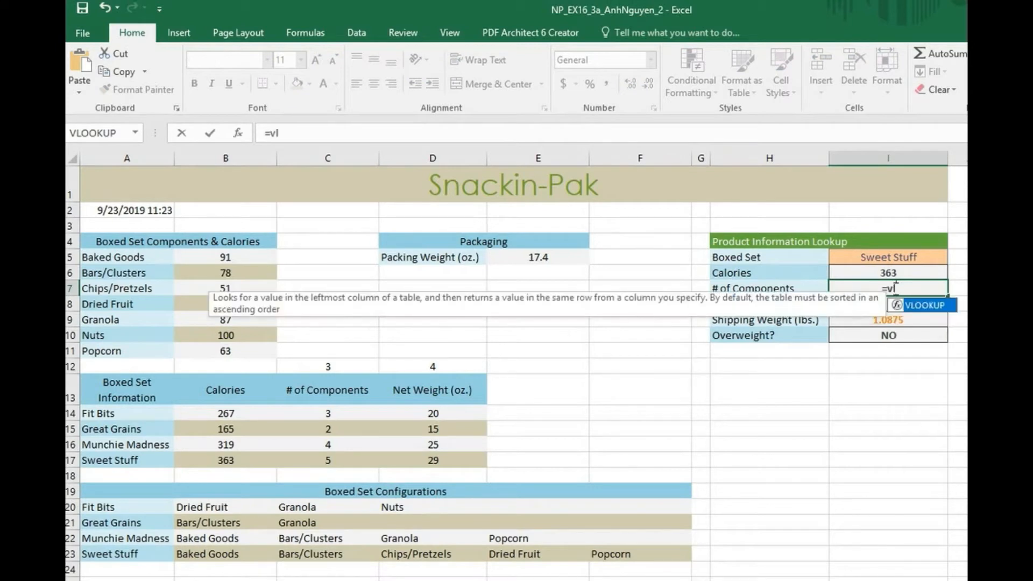
{"action": "type", "text": "ookup"}
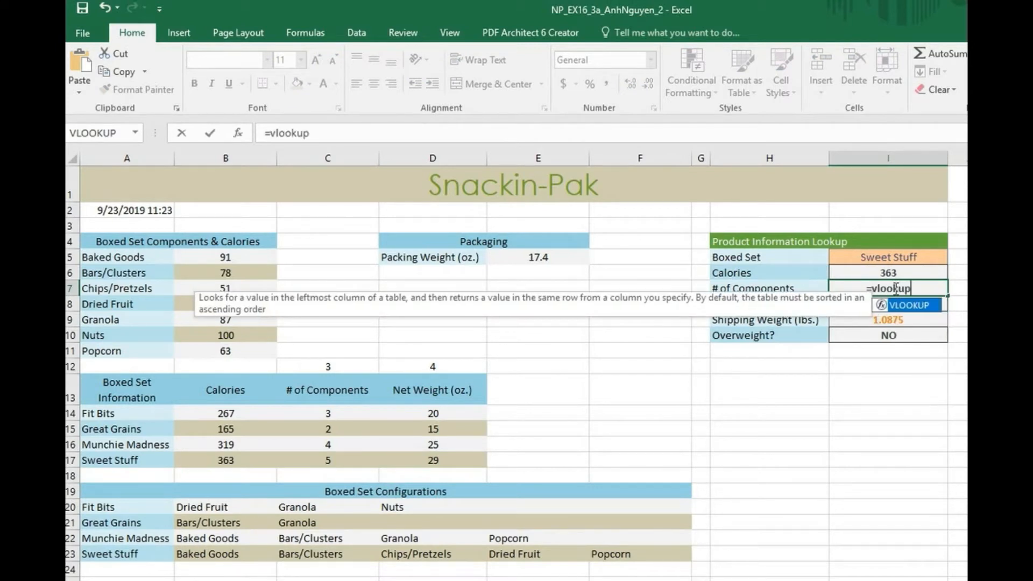
{"action": "key", "text": "Tab"}
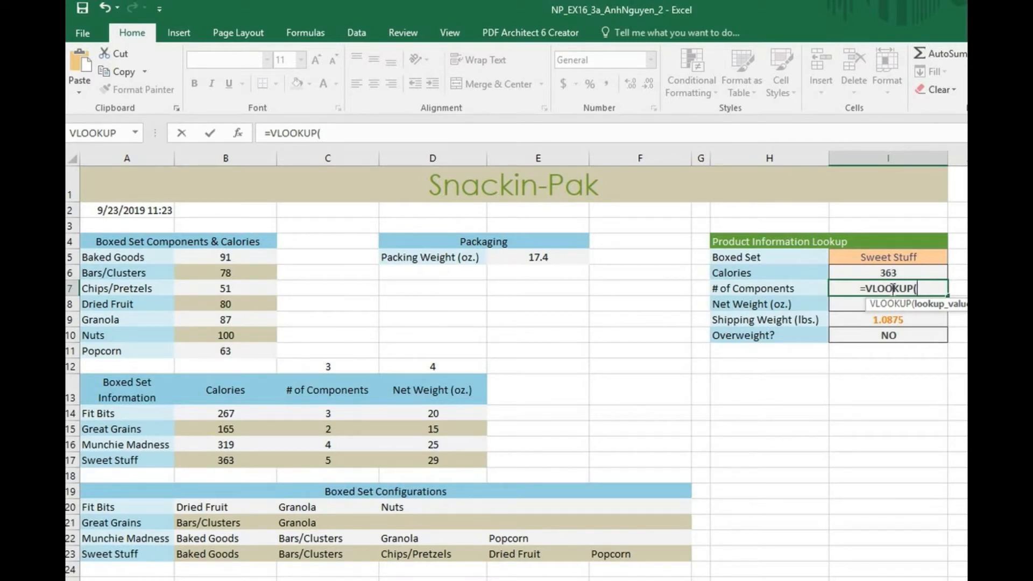
{"action": "left_click", "coordinate": [888, 258]}
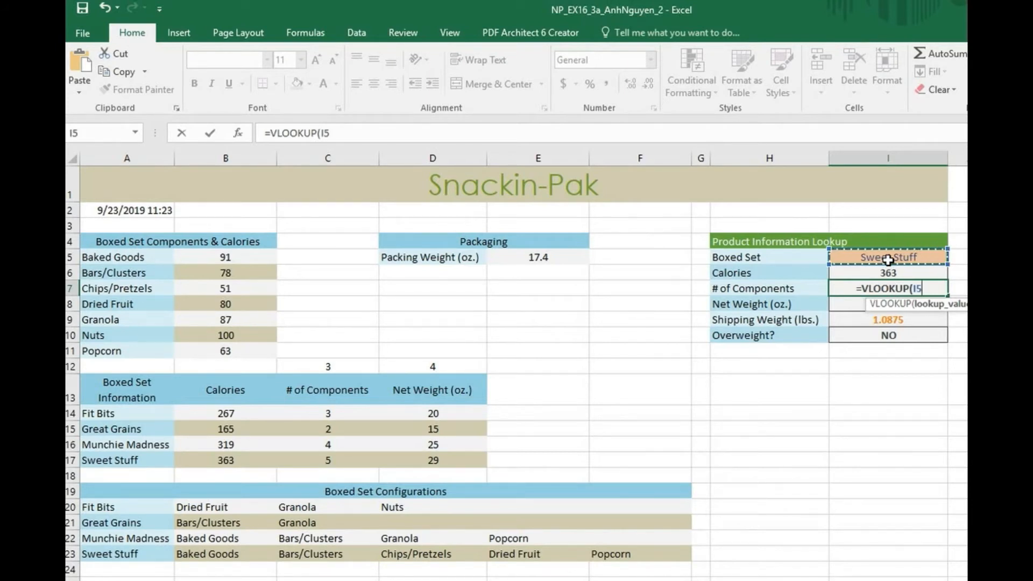
{"action": "type", "text": ","}
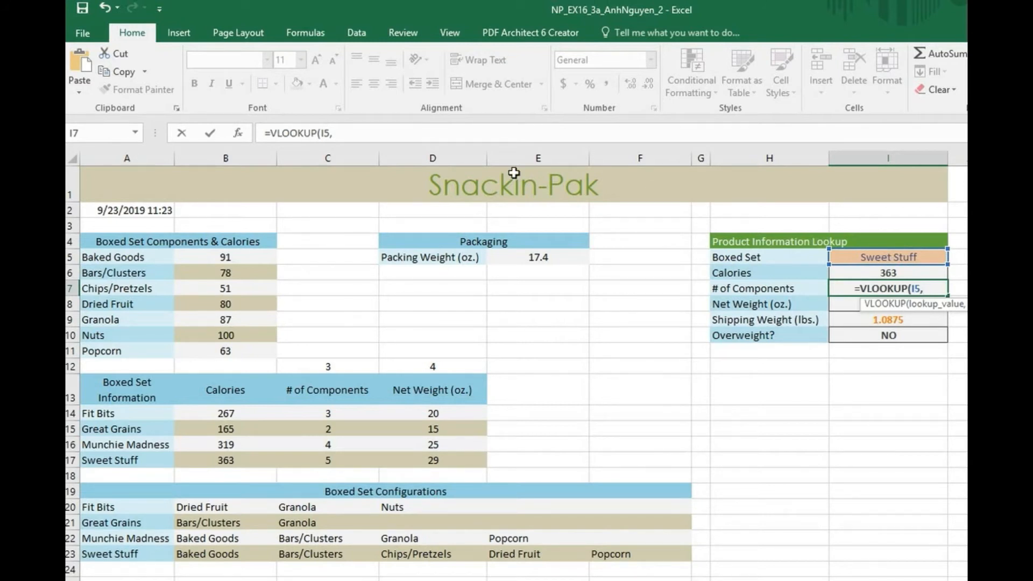
{"action": "left_click", "coordinate": [327, 133]}
{"action": "key", "text": "F4"}
{"action": "left_click", "coordinate": [356, 135]}
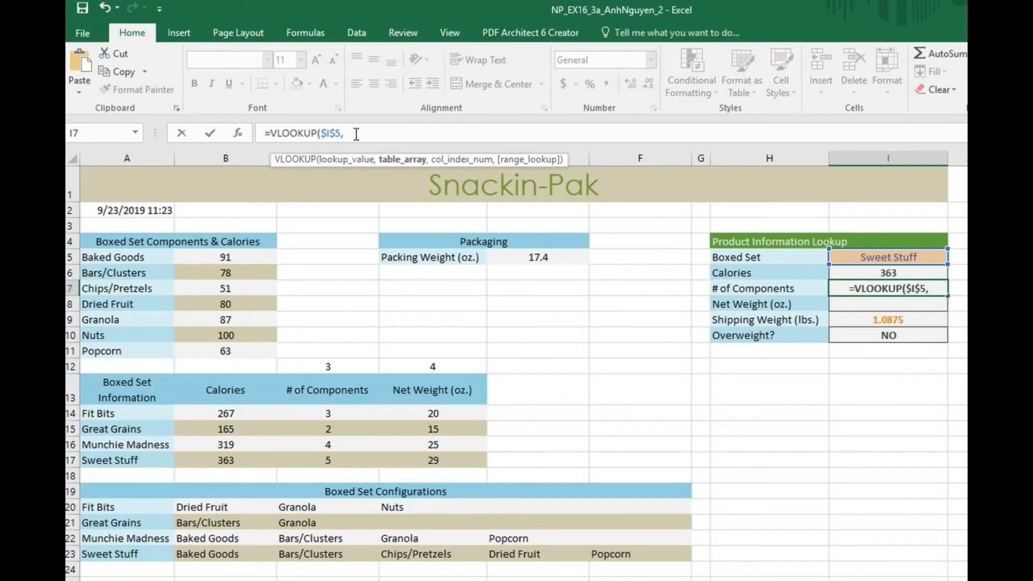
Step: Add the Boxed Set range $A$14:$D$17, column 3 and FALSE, returning 5 components
{"action": "left_click", "coordinate": [429, 460]}
{"action": "mouse_move", "coordinate": [429, 461]}
{"action": "left_mouse_down"}
{"action": "mouse_move", "coordinate": [113, 414]}
{"action": "mouse_move", "coordinate": [429, 458]}
{"action": "left_mouse_up"}
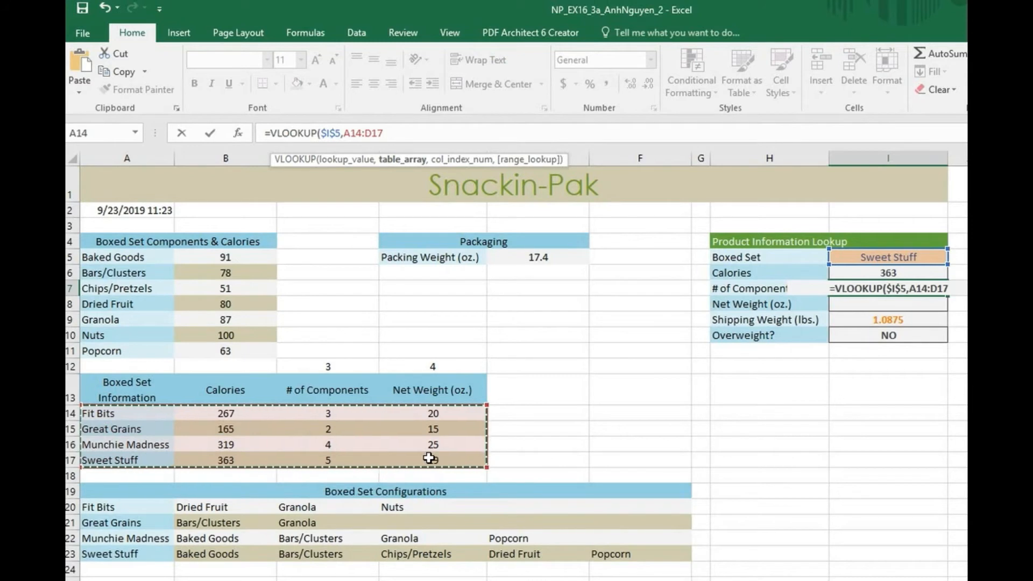
{"action": "key", "text": "F4"}
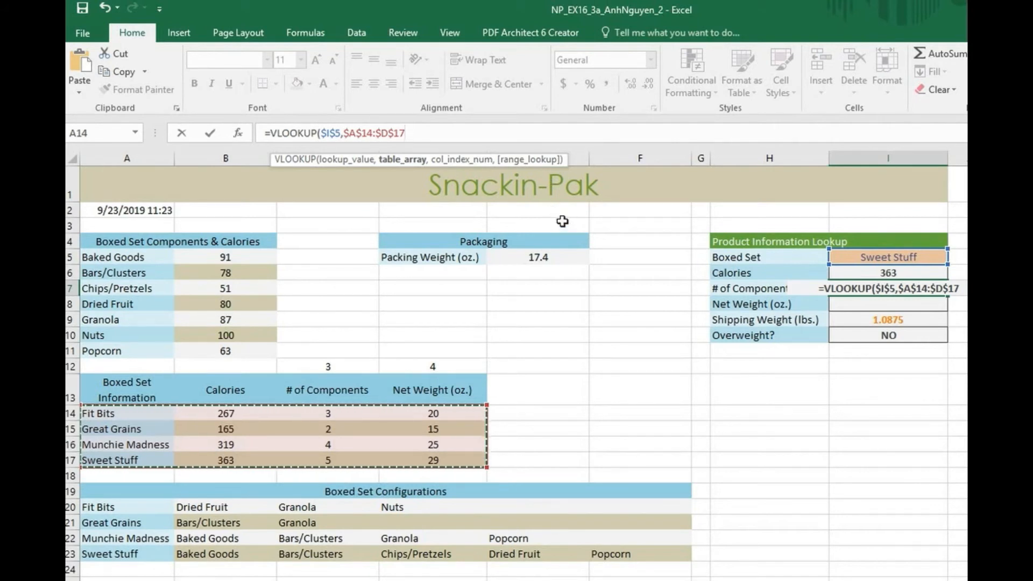
{"action": "type", "text": ",3"}
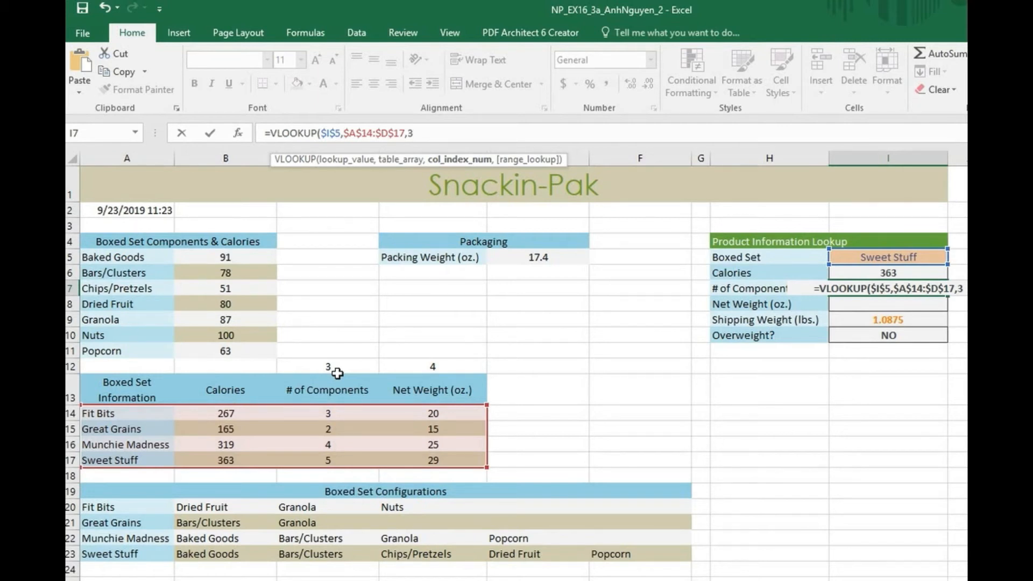
{"action": "type", "text": ",falas"}
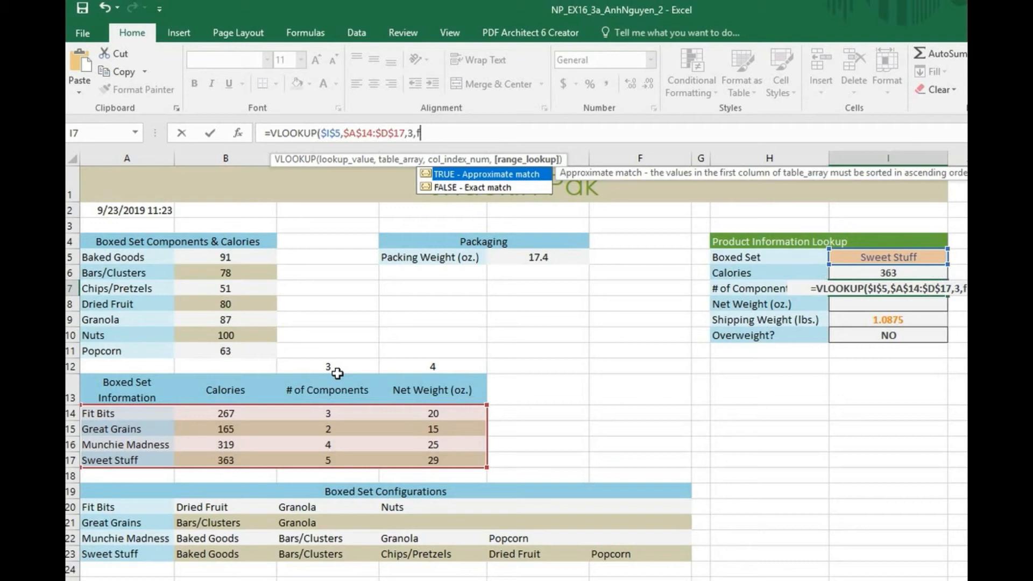
{"action": "key", "text": "BackSpace"}
{"action": "key", "text": "BackSpace"}
{"action": "type", "text": "s"}
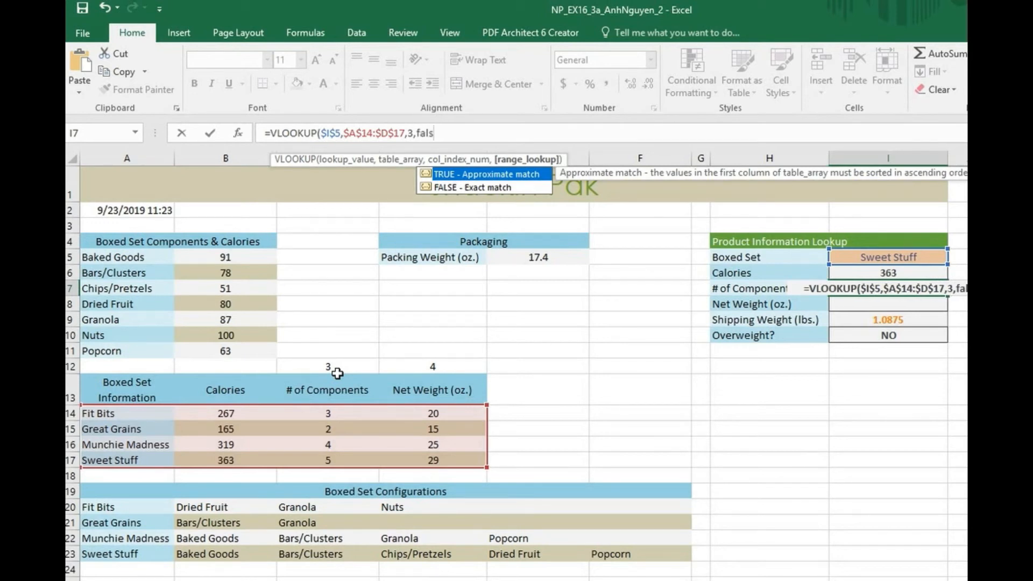
{"action": "type", "text": "e"}
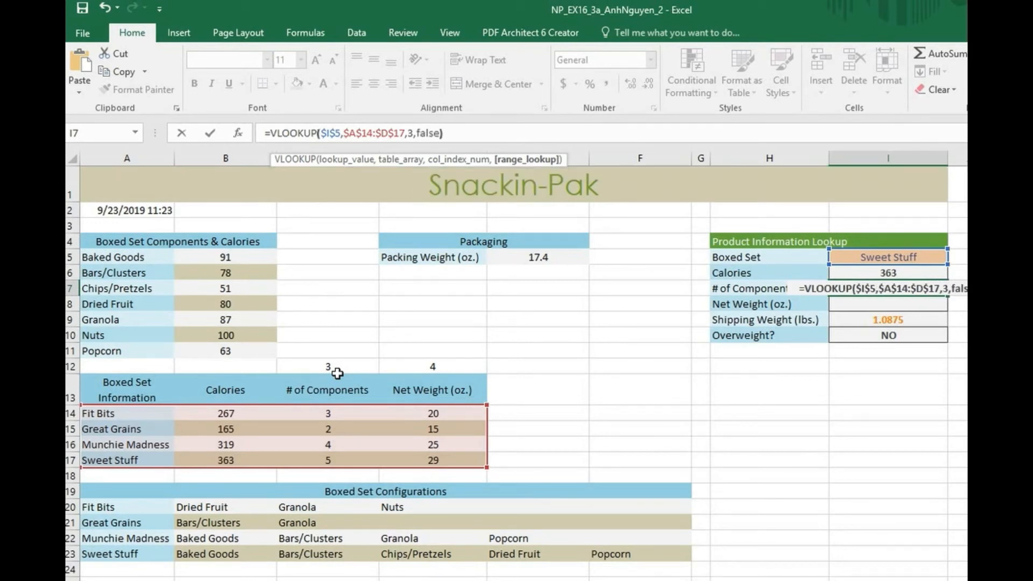
{"action": "key", "text": "Return"}
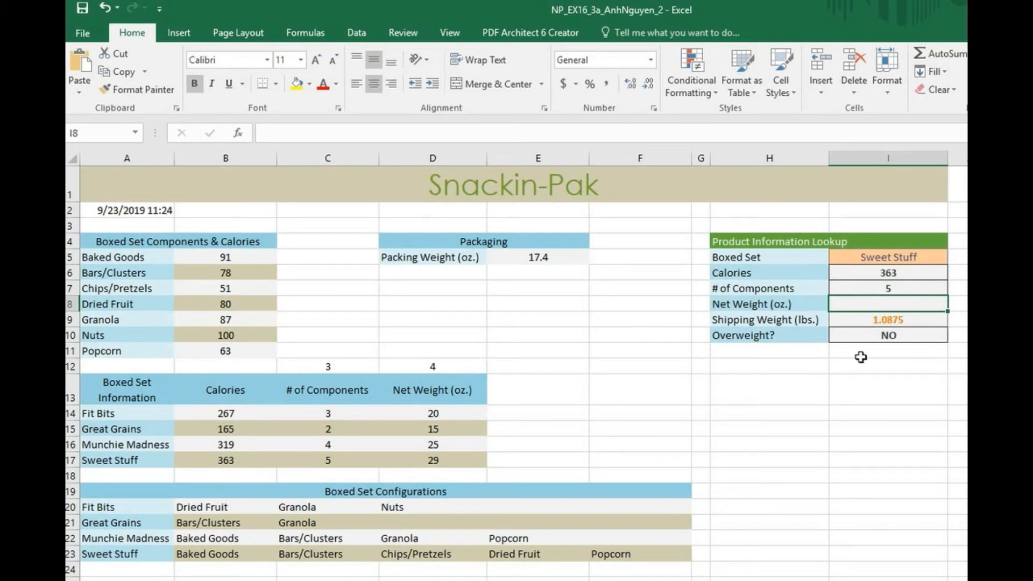
Step: Copy the # of Components lookup formula from I7 down to I8
{"action": "left_click", "coordinate": [796, 292]}
{"action": "left_click_drag", "start_coordinate": [878, 293], "coordinate": [819, 288]}
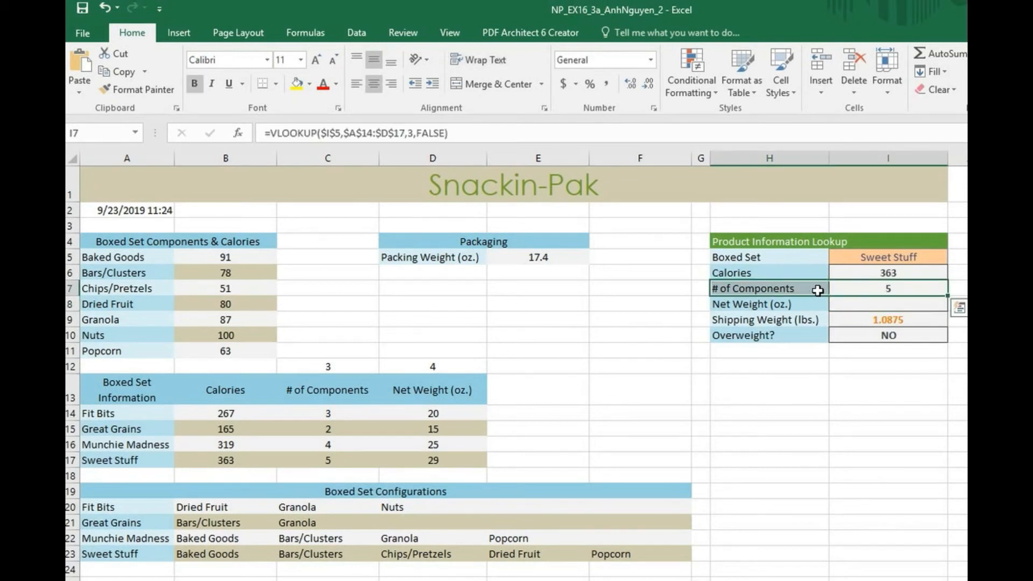
{"action": "left_click", "coordinate": [912, 292]}
{"action": "left_click_drag", "start_coordinate": [947, 297], "coordinate": [947, 311]}
{"action": "left_click", "coordinate": [924, 305]}
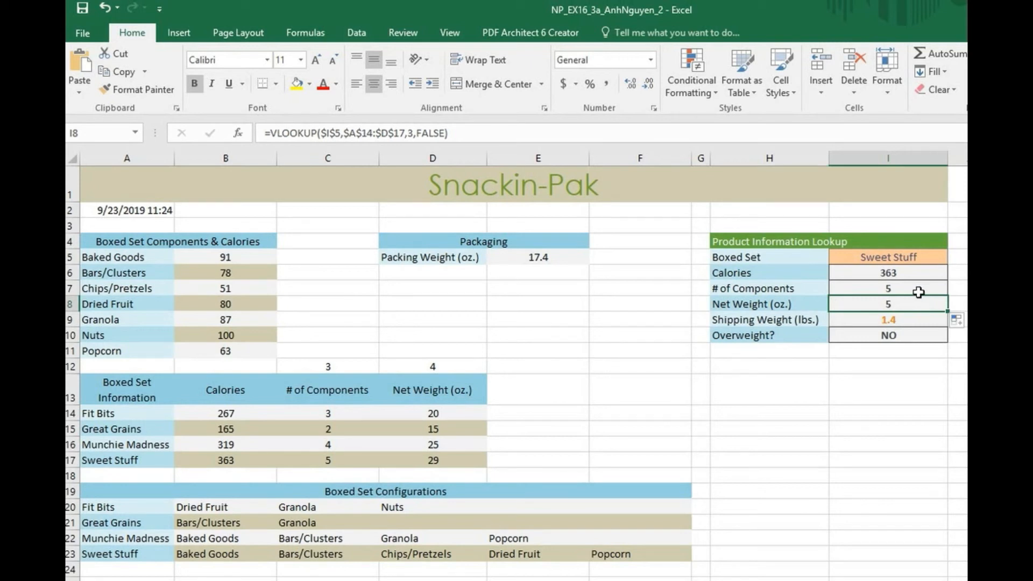
{"action": "left_click", "coordinate": [916, 289]}
{"action": "left_click_drag", "start_coordinate": [916, 288], "coordinate": [914, 302]}
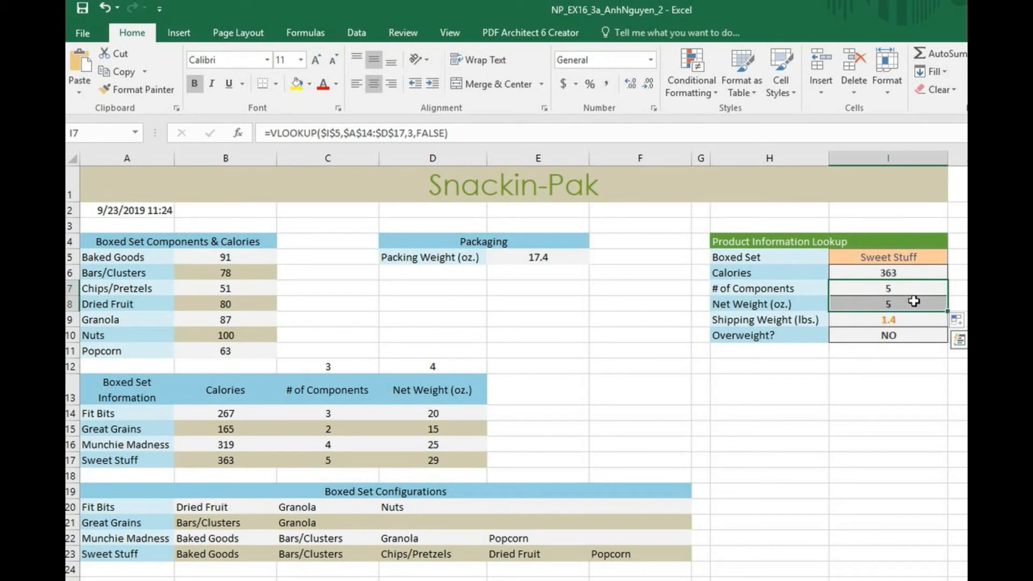
{"action": "left_click", "coordinate": [914, 302]}
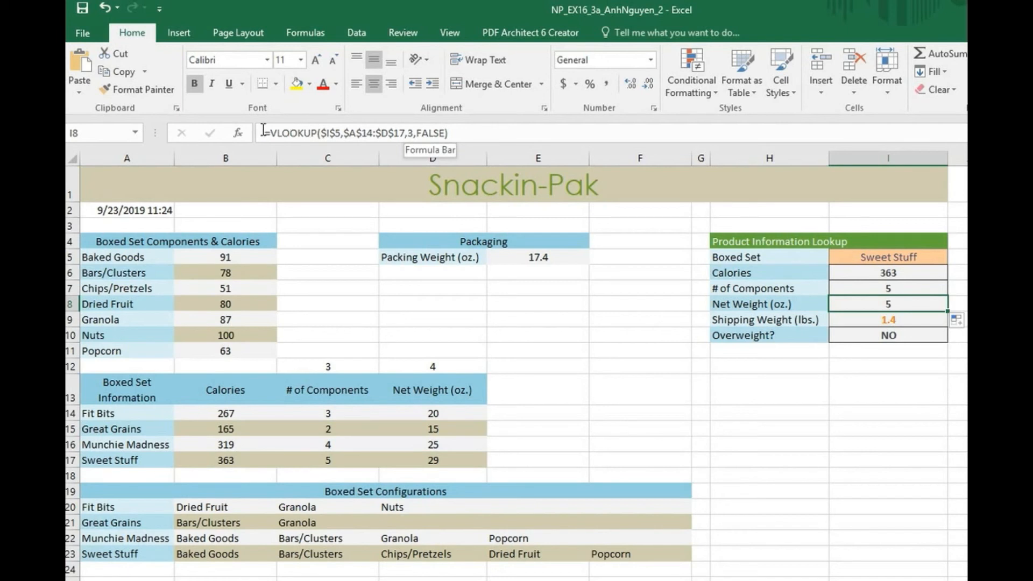
Step: Change I8's column index from 3 to 4 so Net Weight returns 29
{"action": "left_click", "coordinate": [413, 133]}
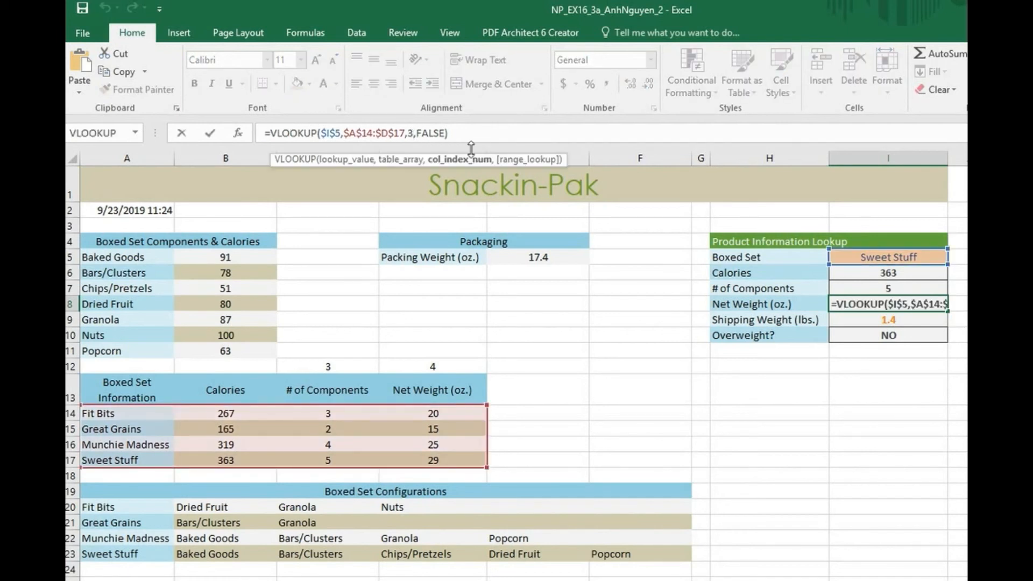
{"action": "key", "text": "BackSpace"}
{"action": "type", "text": "4"}
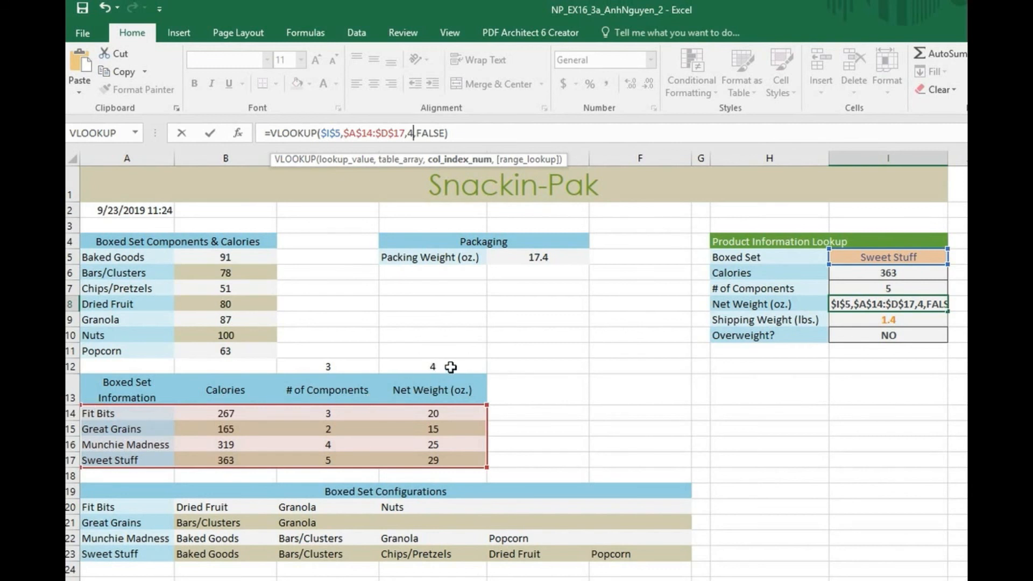
{"action": "key", "text": "Return"}
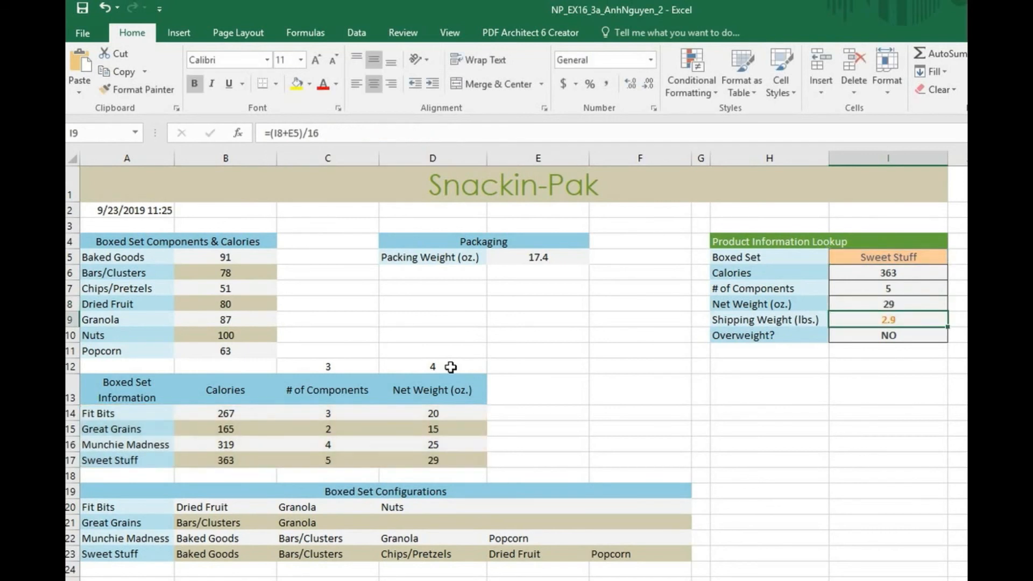